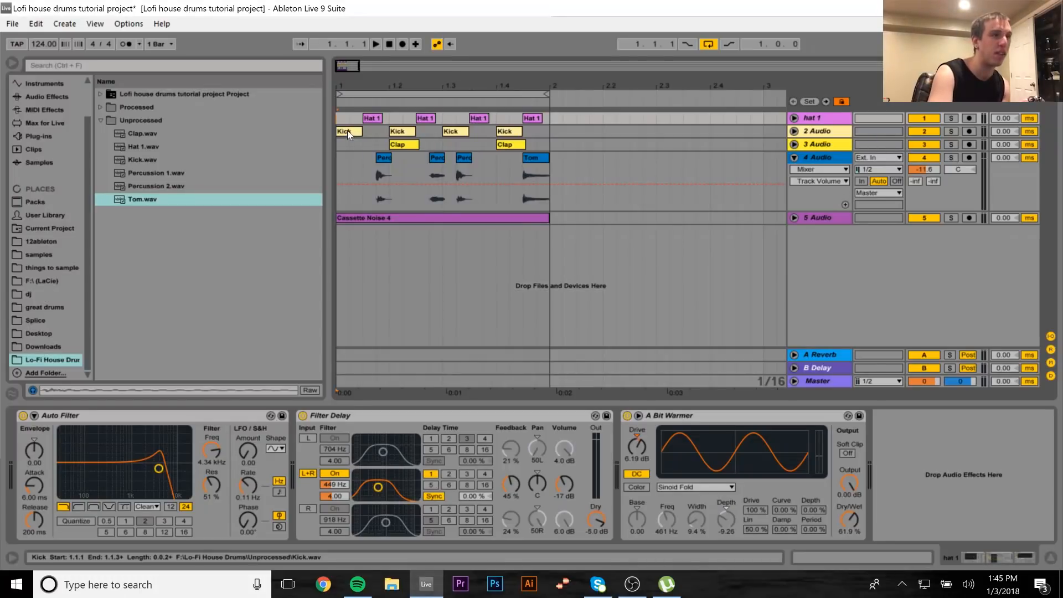
Play back the full drum loop and collapse the 4 Audio track
click(347, 130)
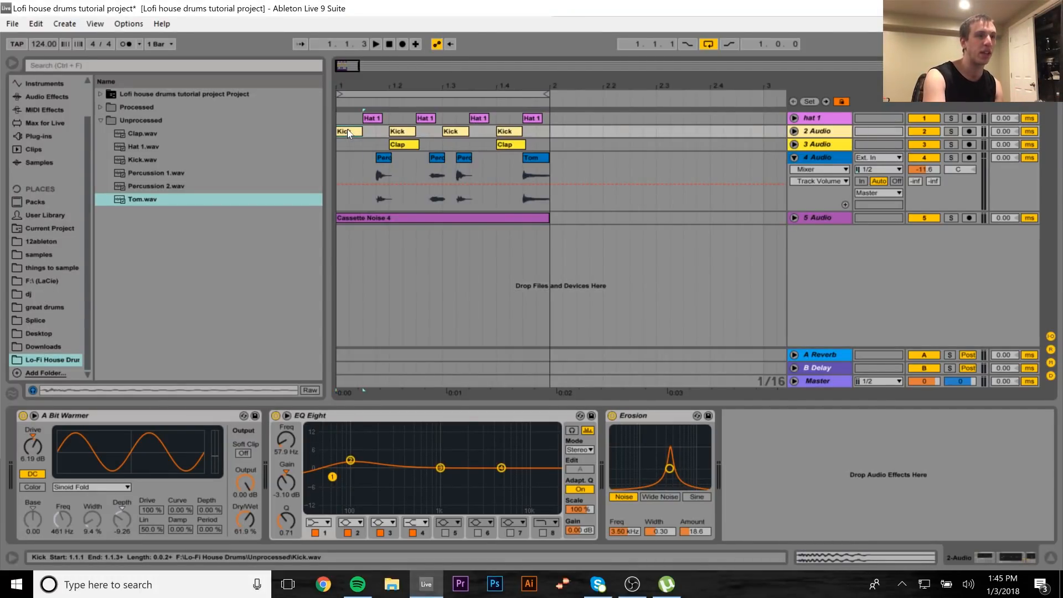
key(space)
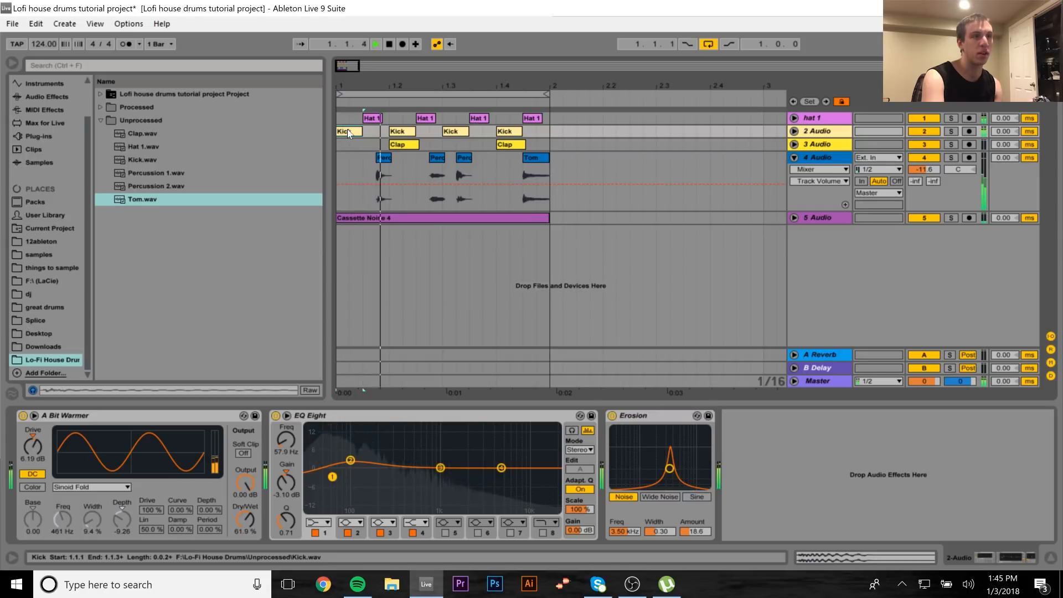
click(794, 157)
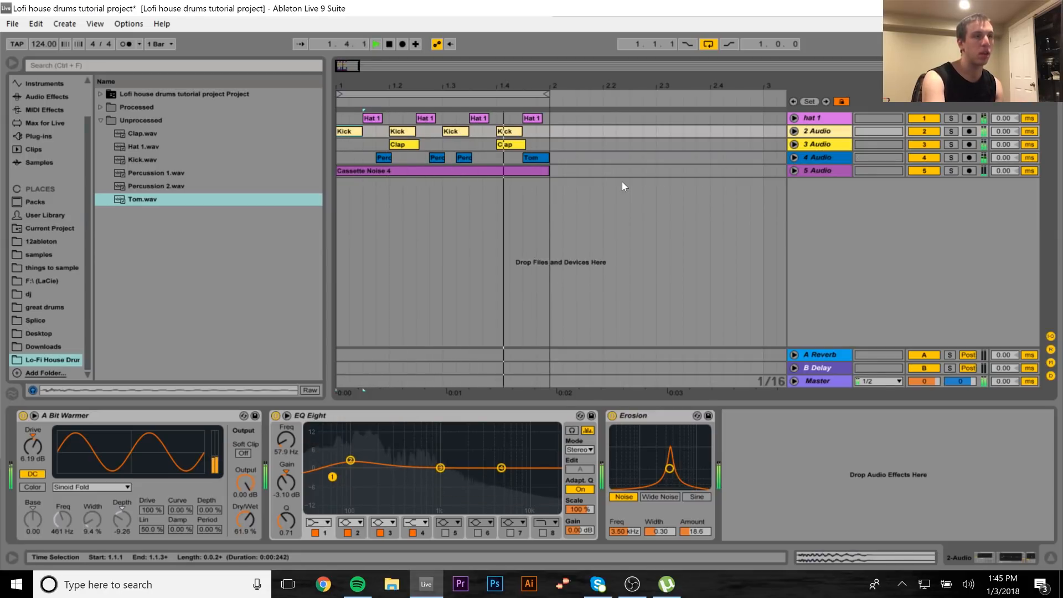
key(space)
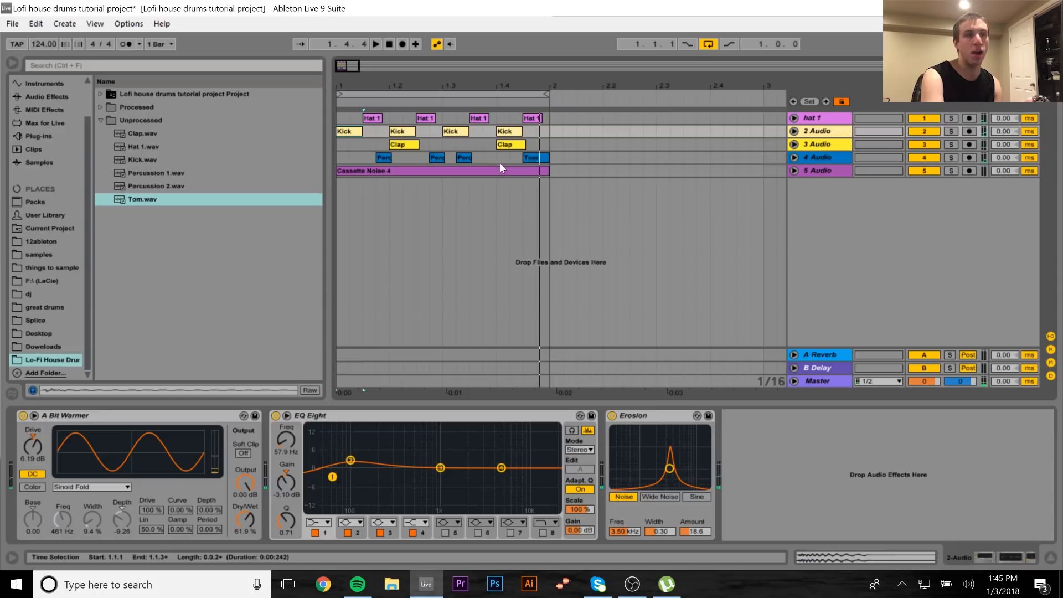
Audition the hat, kick, clap and percussion tracks one at a time in solo, finishing with no track soloed
click(950, 117)
key(space)
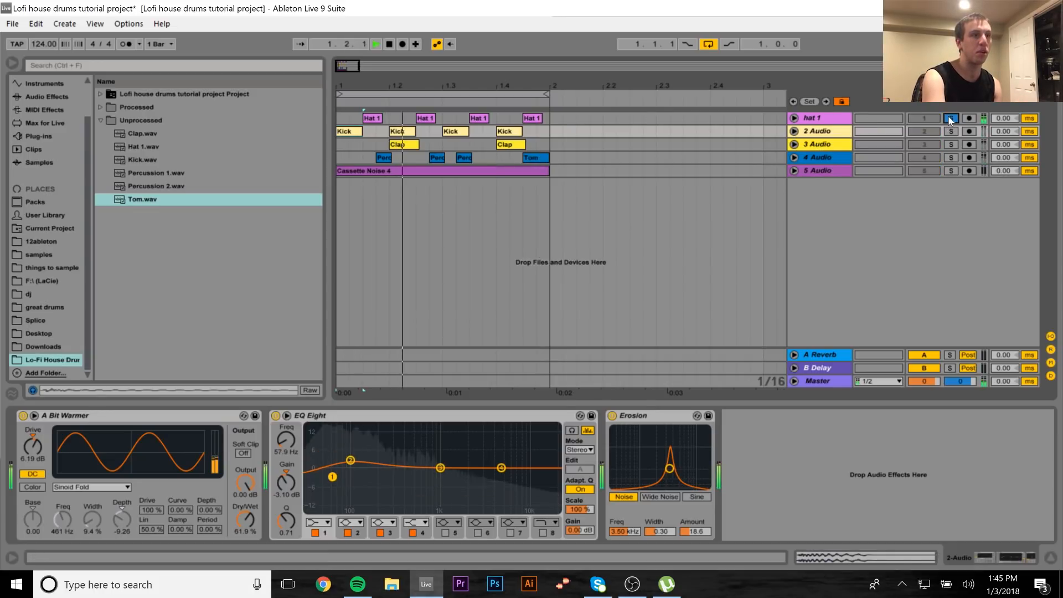
key(space)
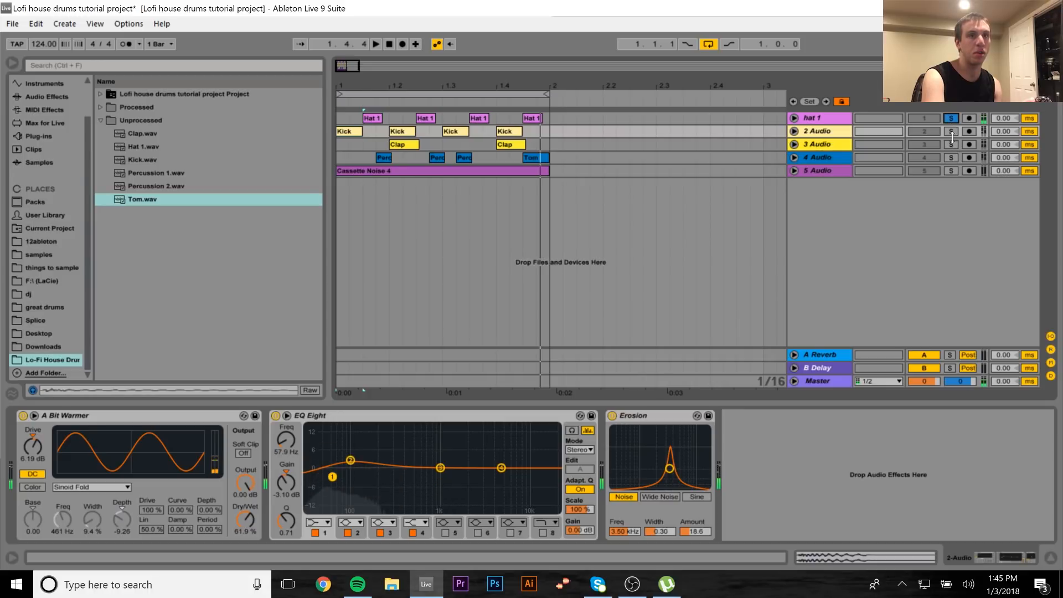
click(951, 131)
key(space)
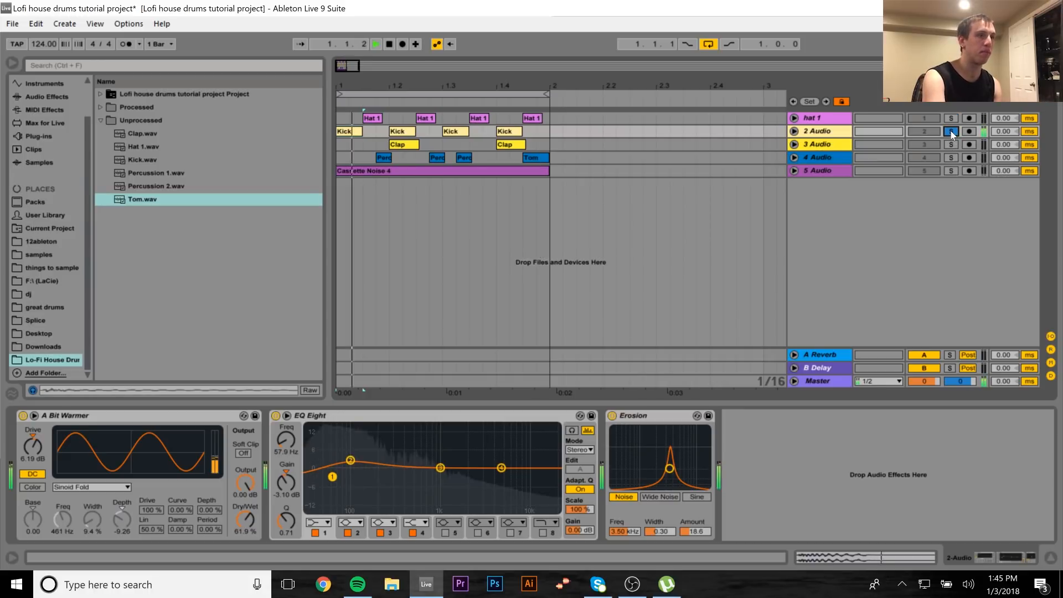
key(space)
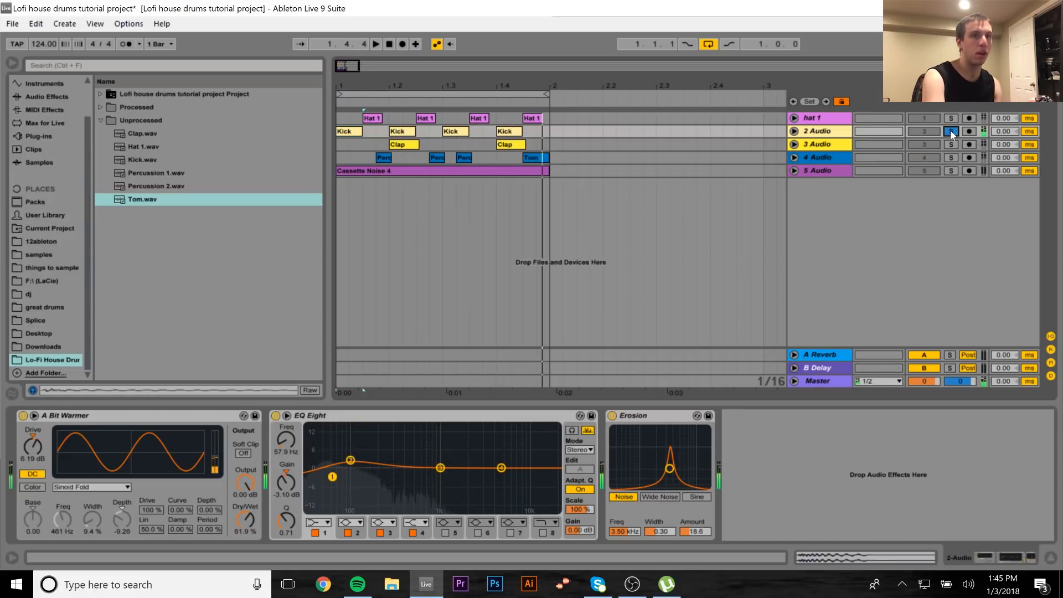
click(951, 144)
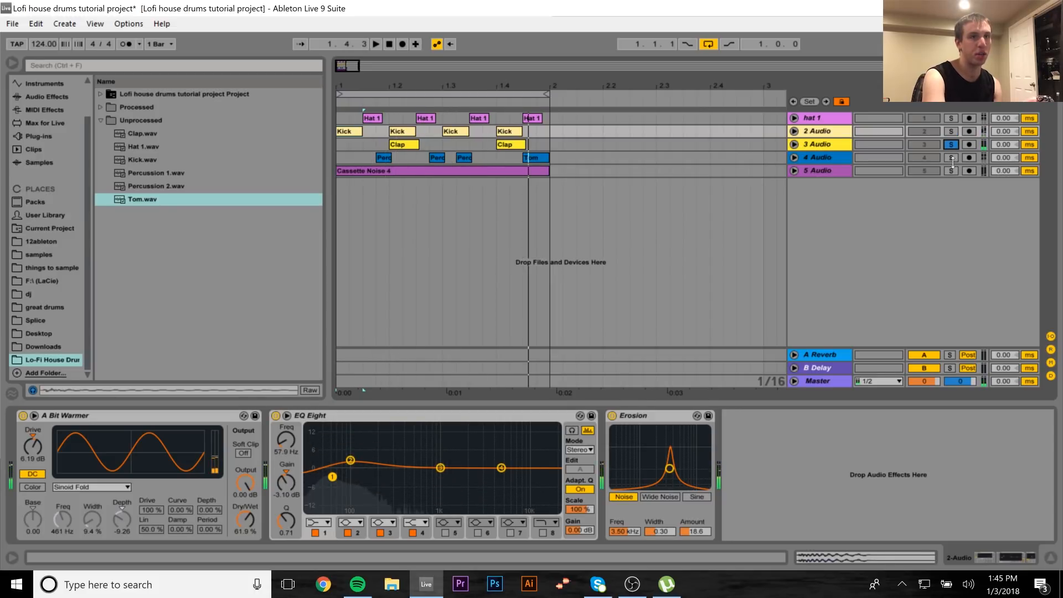
click(951, 157)
key(space)
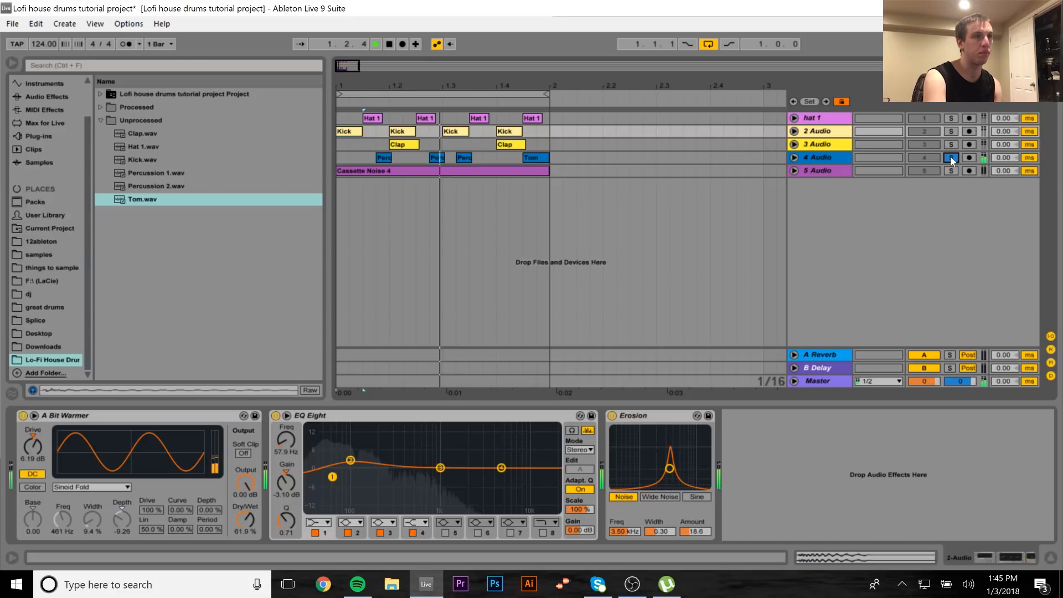
key(space)
click(947, 158)
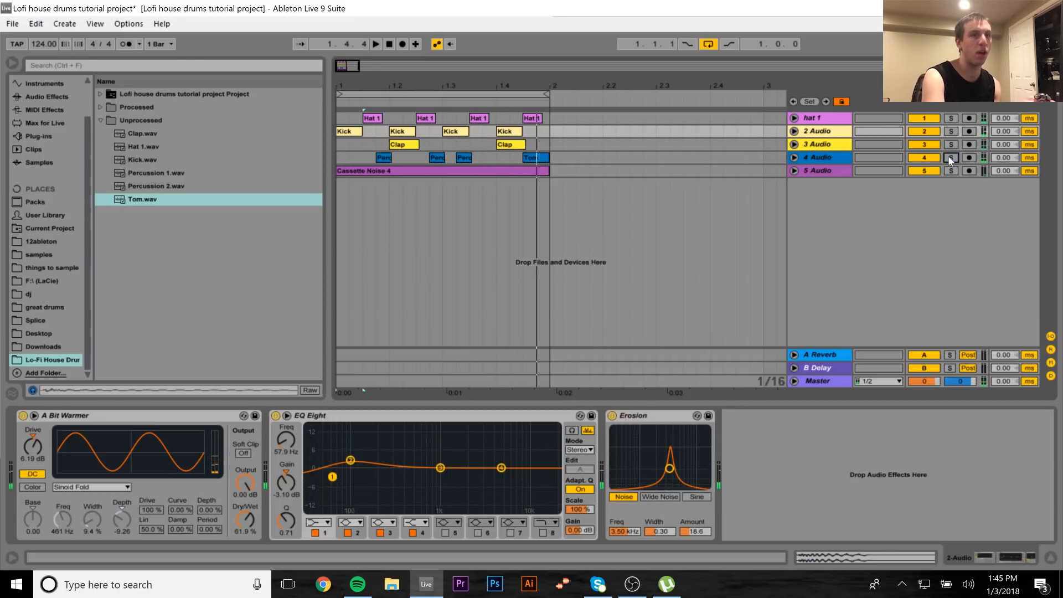
Return the playback position to the start of the loop and solo the 2 Audio kick track
click(340, 157)
click(338, 157)
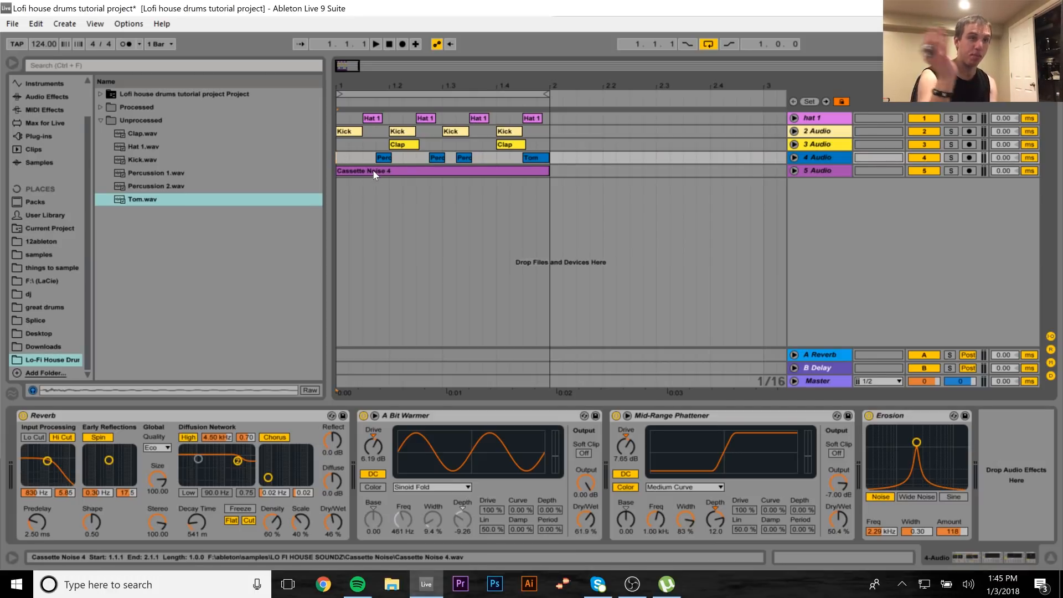
click(818, 131)
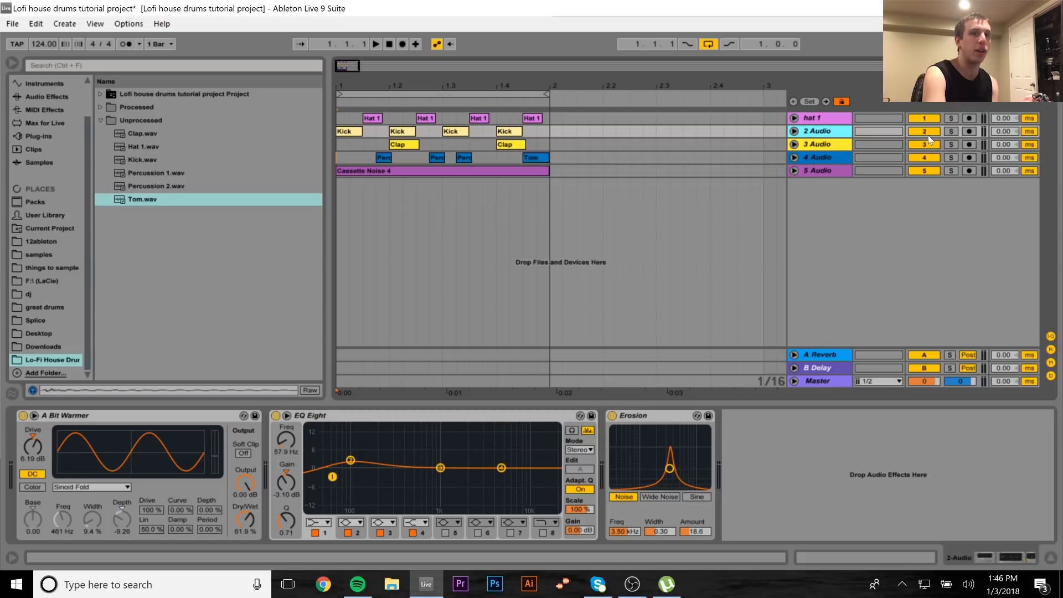
click(950, 131)
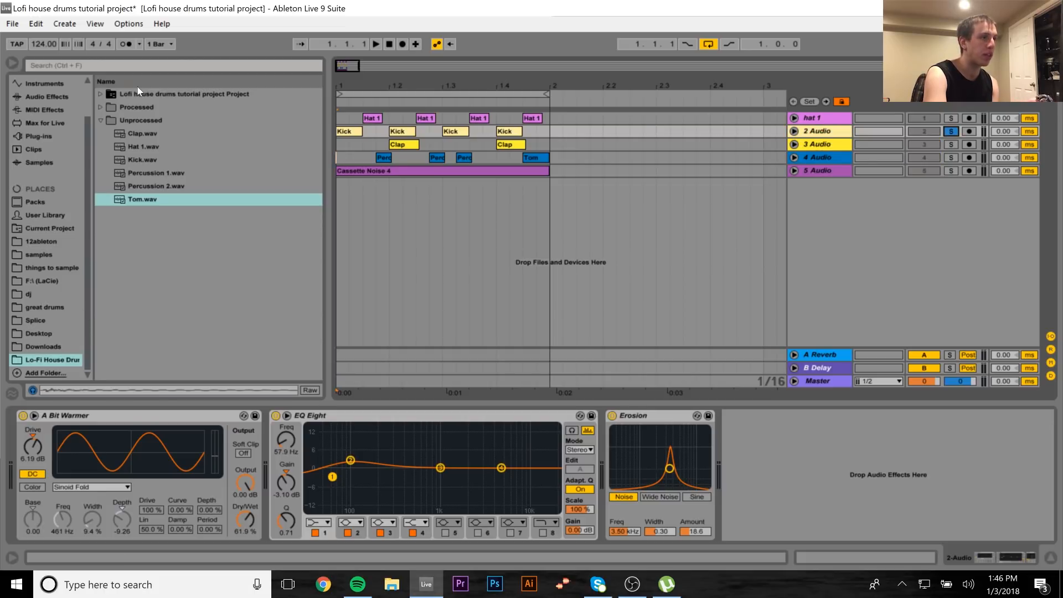
Look through the drum samples in the Unprocessed and Processed folders of the Lo-Fi House Drums location
click(101, 121)
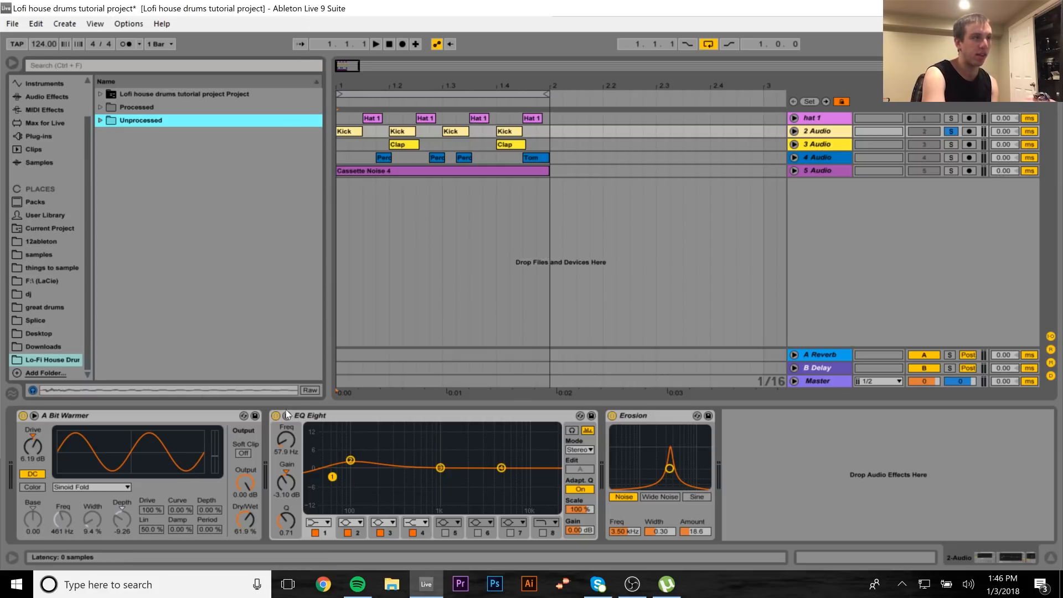
click(112, 123)
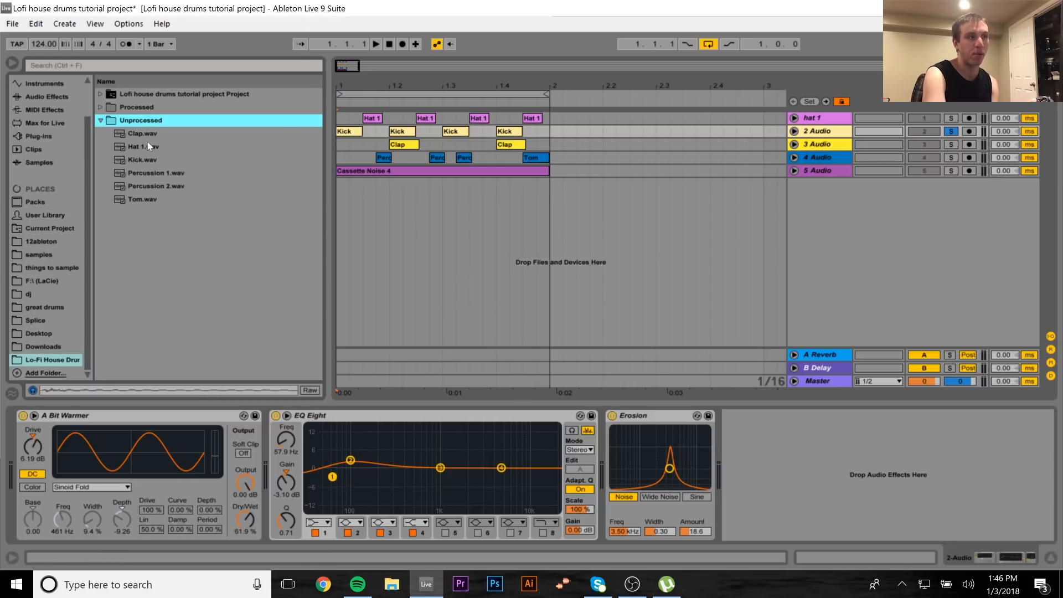
click(101, 107)
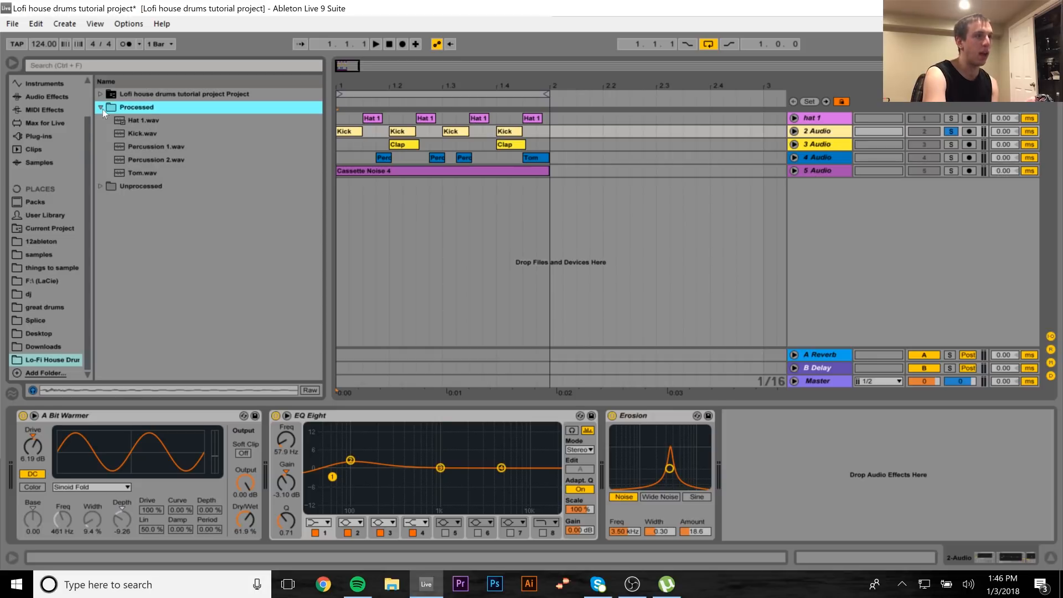
click(101, 107)
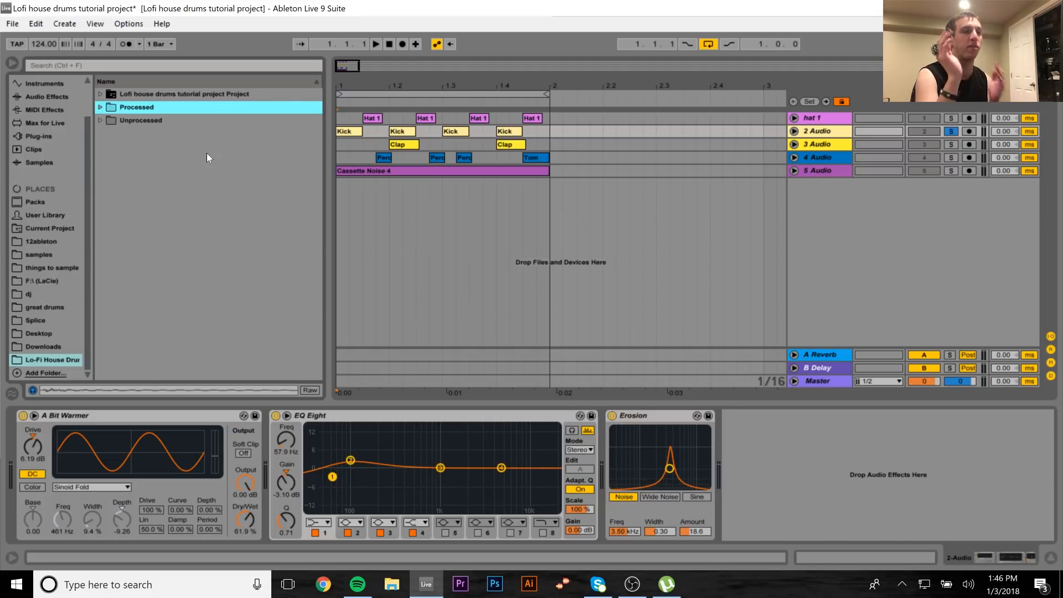
Play the soloed kick pattern with all of its effects active
click(351, 133)
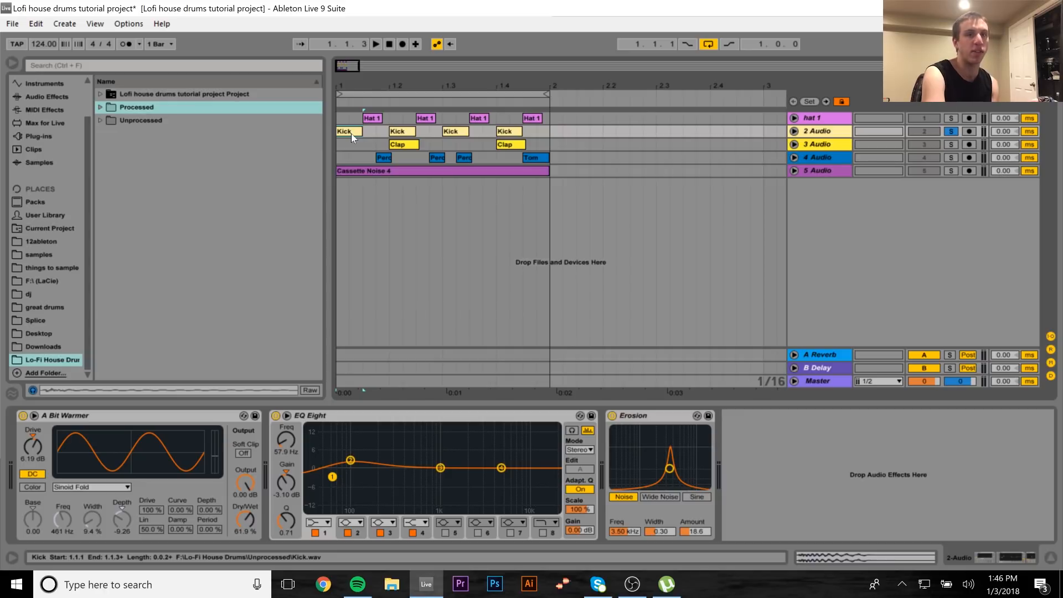
key(space)
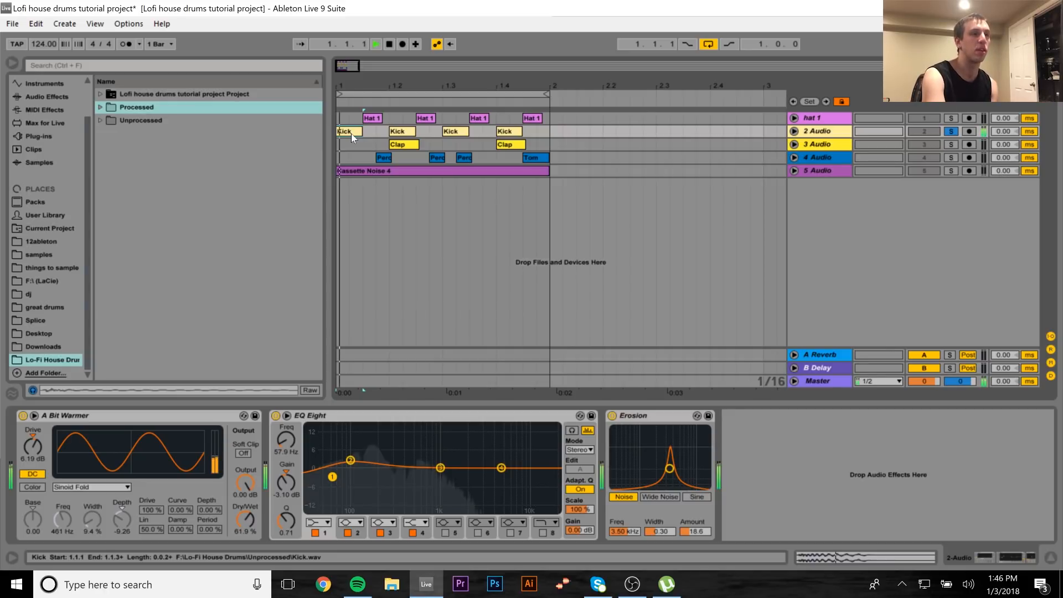
key(space)
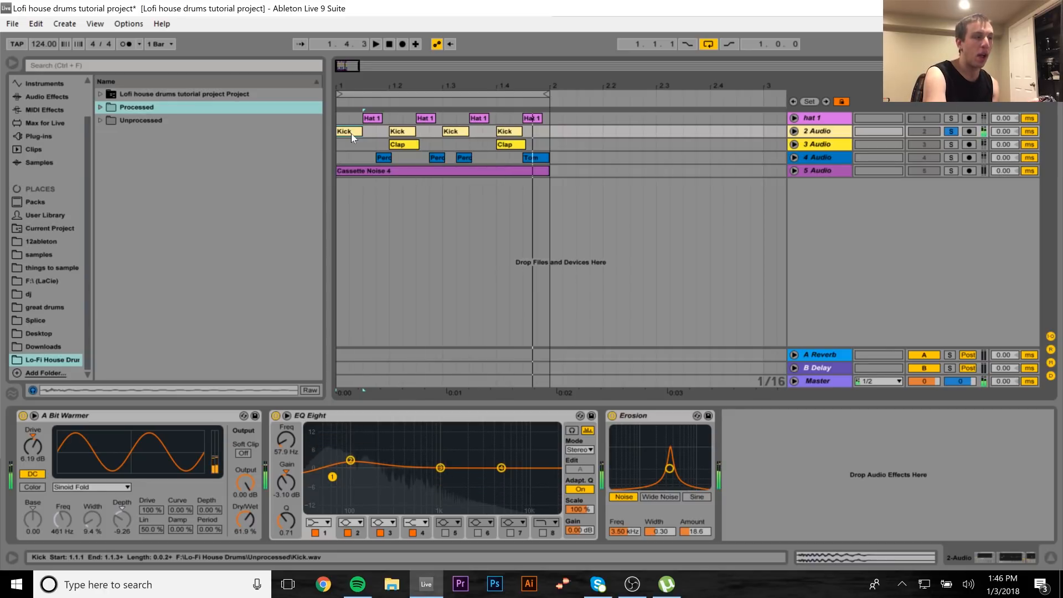
Group the kick track's A Bit Warmer, EQ Eight and Erosion devices into one Audio Effect Rack
click(110, 415)
click(297, 416)
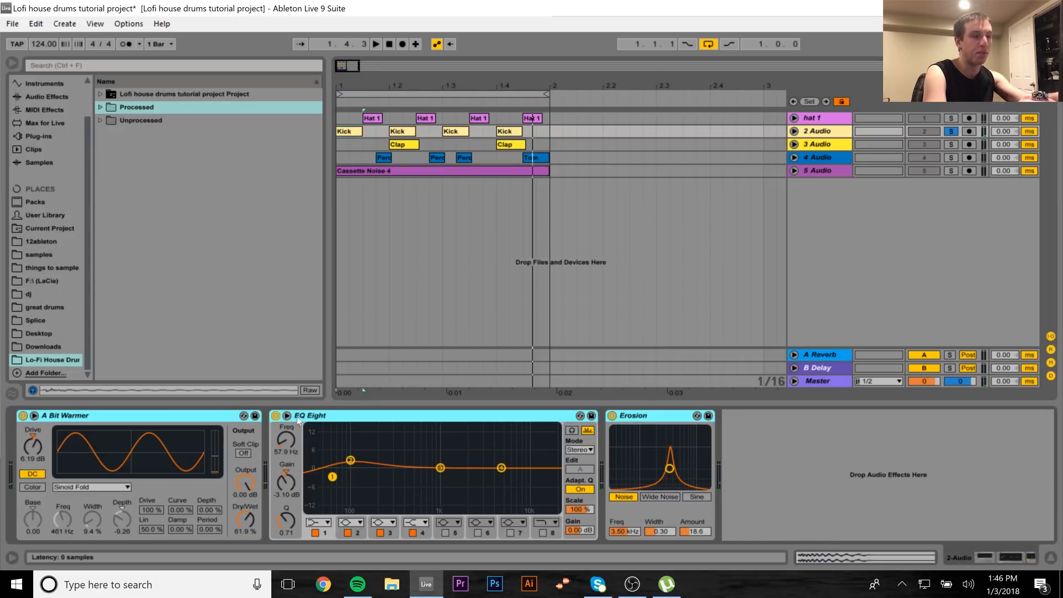
key(ctrl+g)
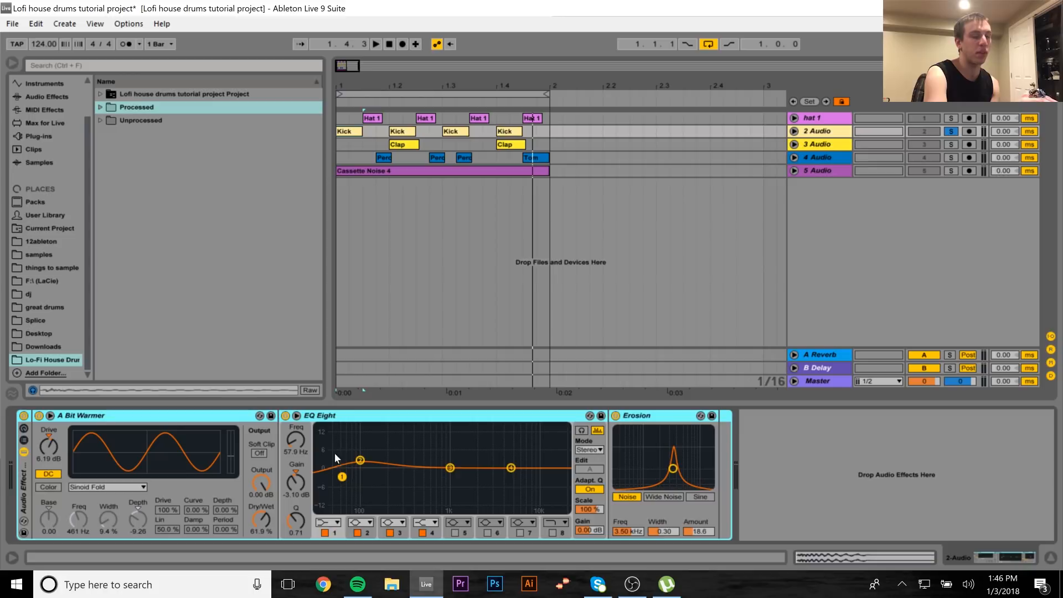
Bypass the kick's effect rack to hear the dry sound, and switch the rack back on
click(24, 415)
key(space)
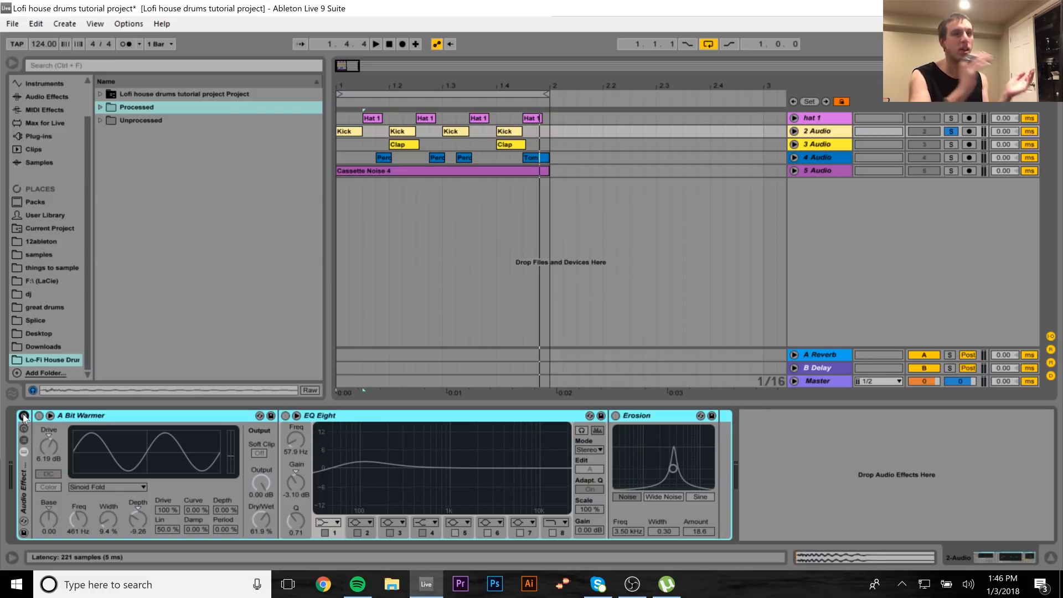
click(23, 416)
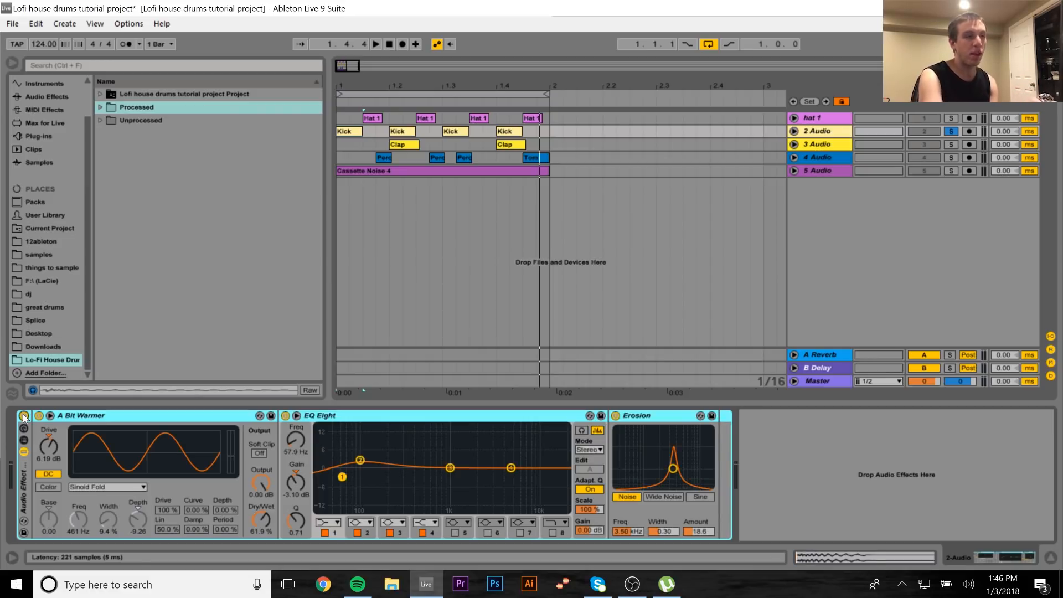
Turn off EQ Eight and Erosion in the kick's rack and select the A Bit Warmer device
click(285, 415)
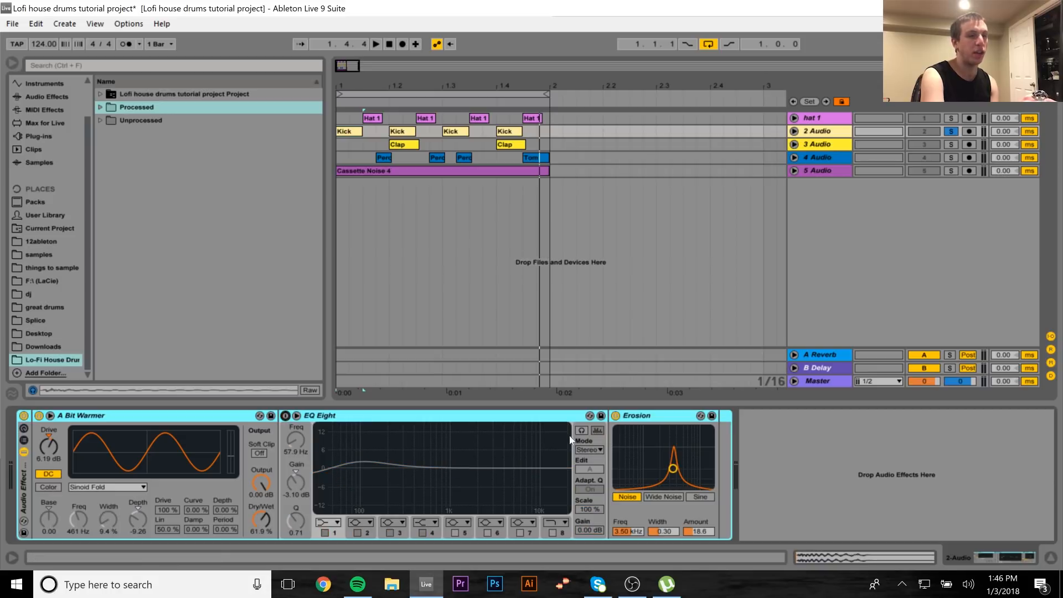
click(614, 416)
click(80, 420)
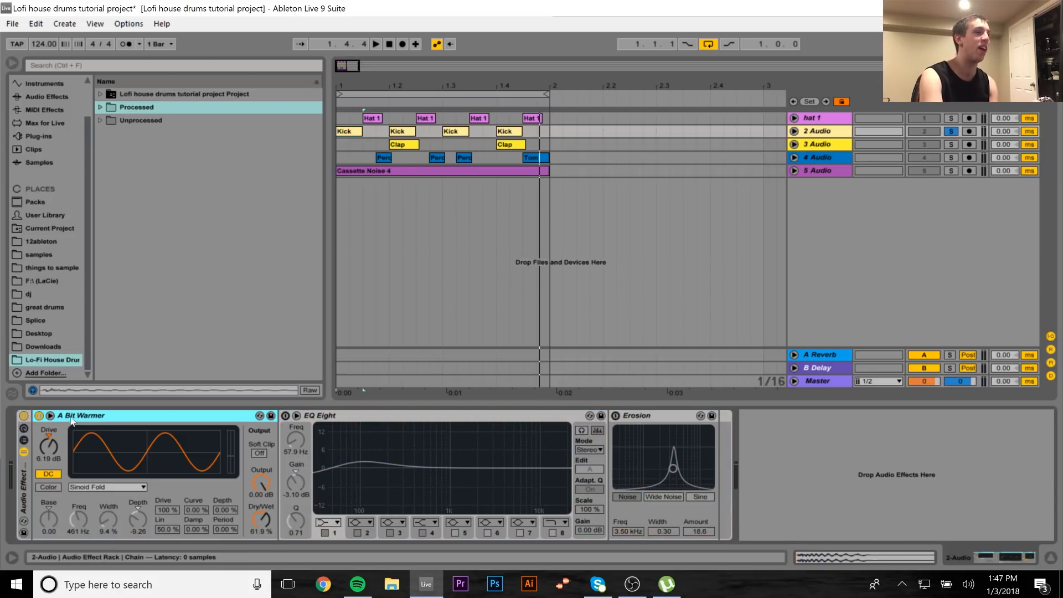
Browse the Audio Effects for the Saturator and show its presets
click(46, 96)
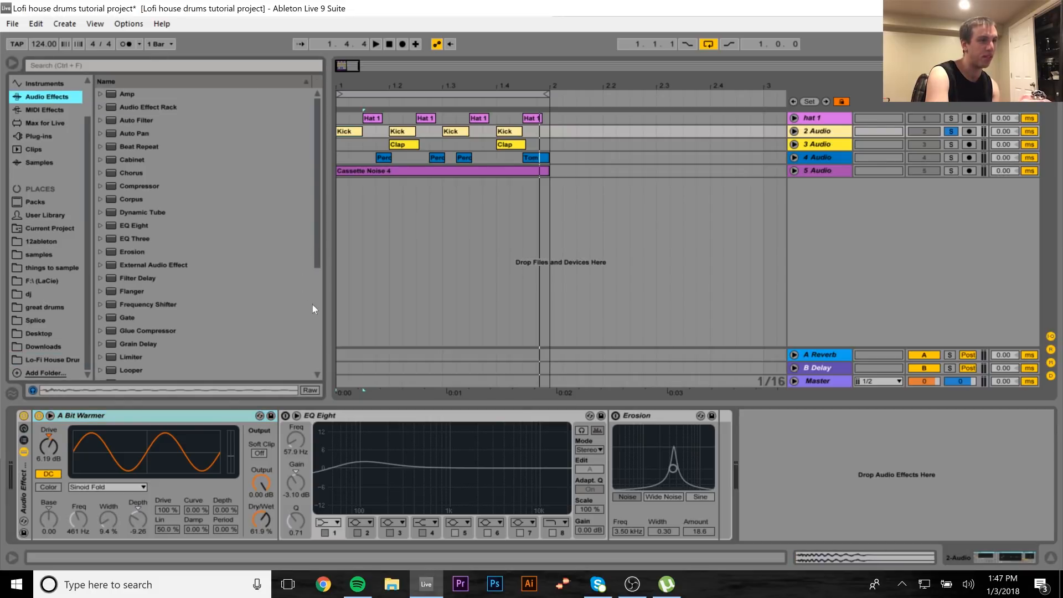
scroll(316, 308, down, 5)
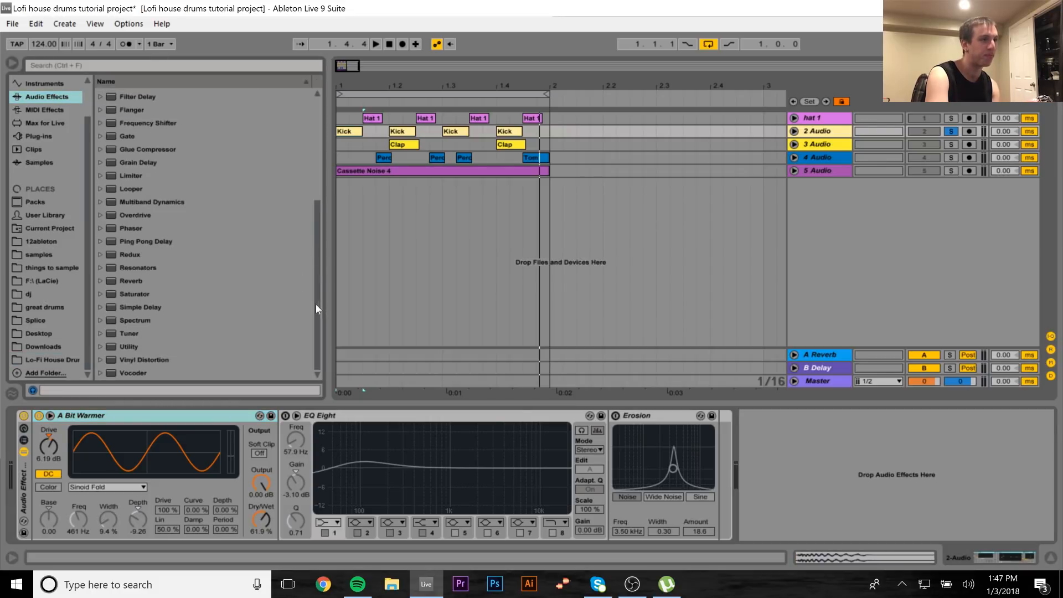
click(99, 295)
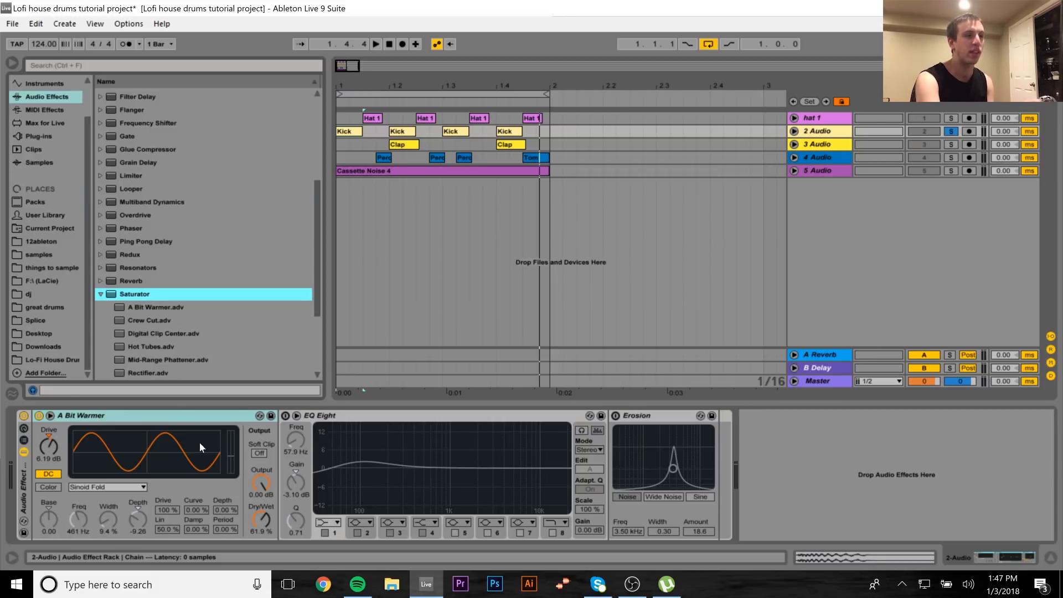
Listen to the kick with only the A Bit Warmer saturation active
key(space)
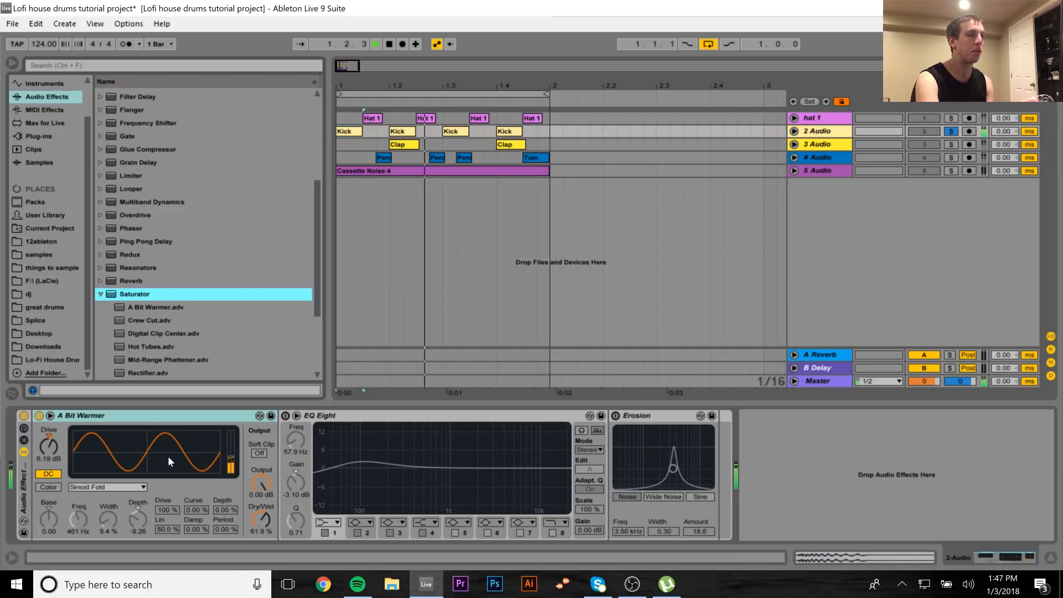
key(space)
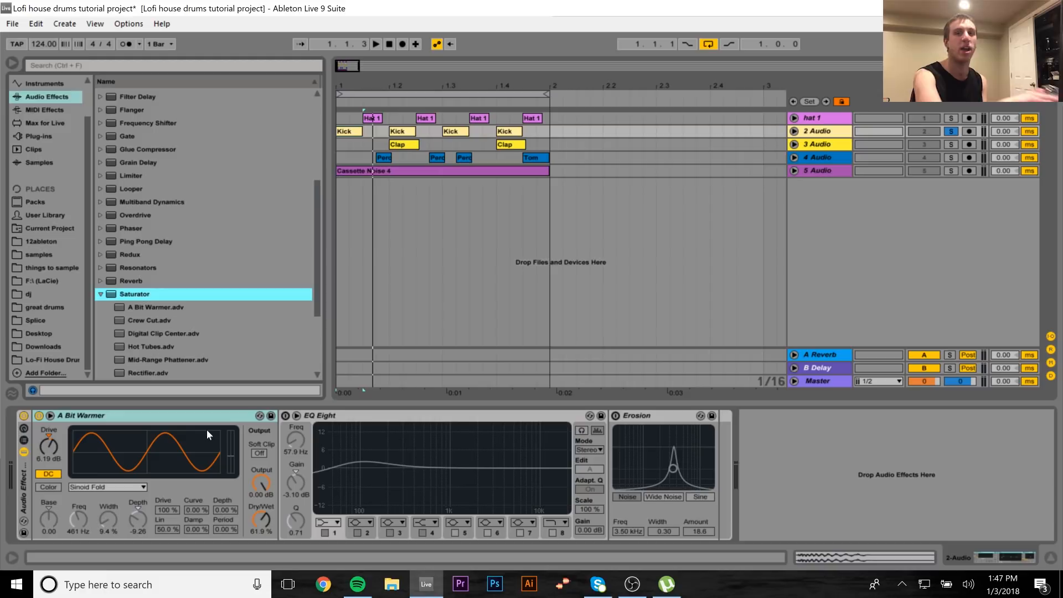
key(space)
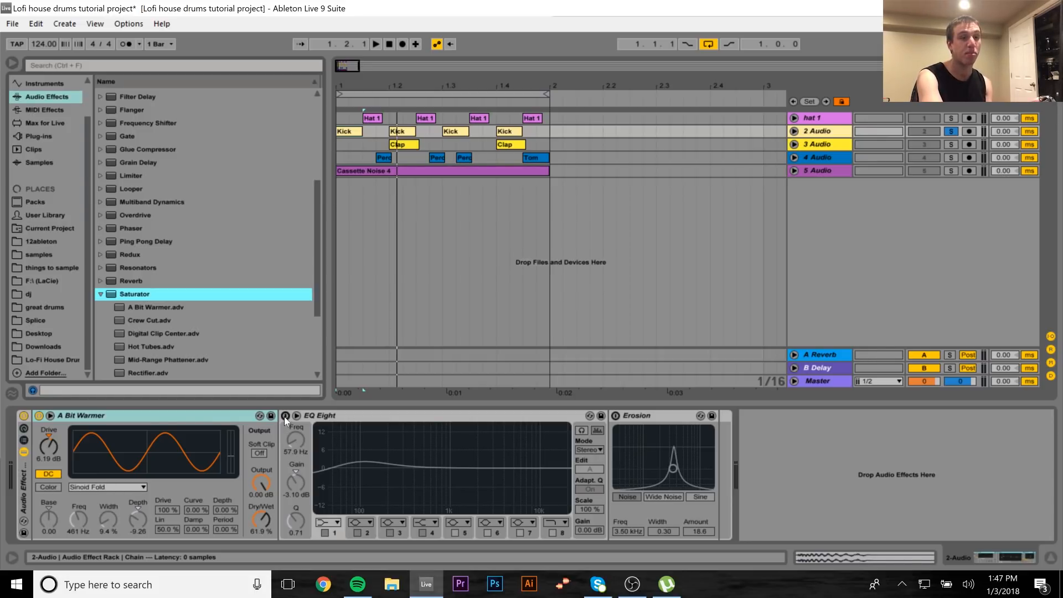
Turn EQ Eight back on in the kick's rack and listen to the kick with it active
click(285, 415)
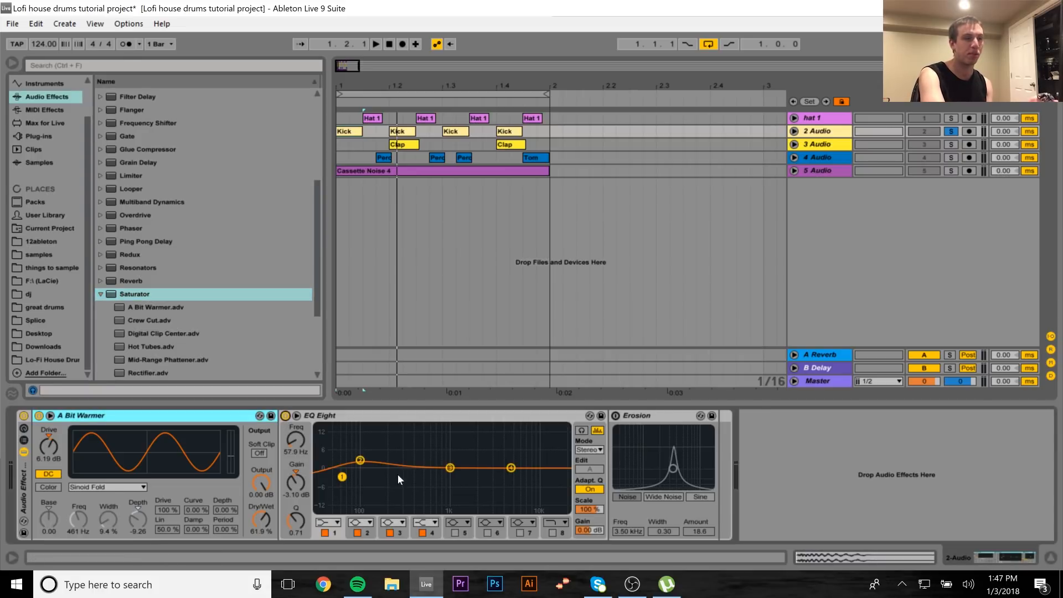
key(space)
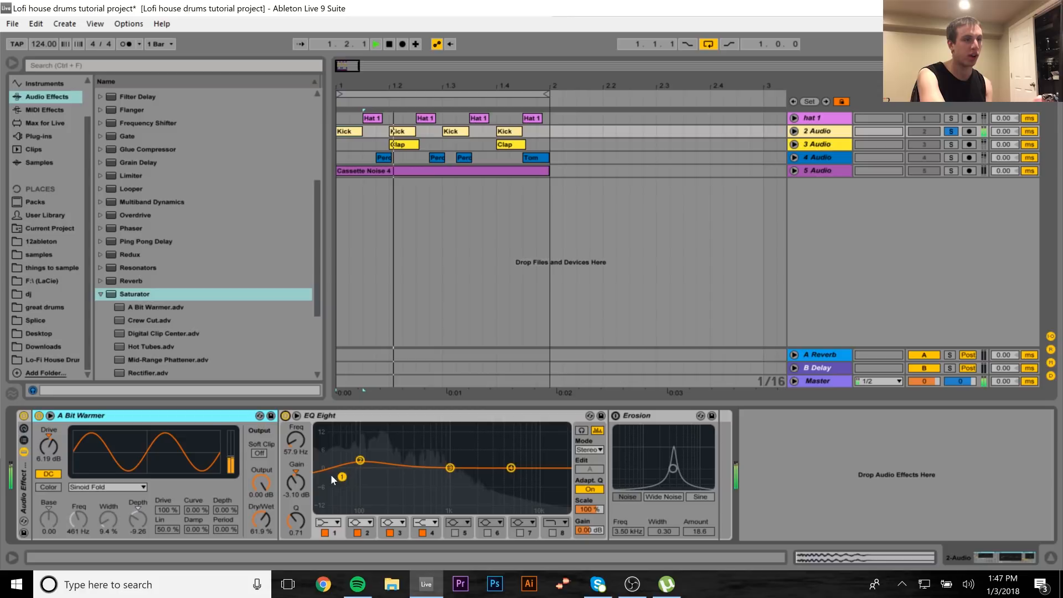
key(space)
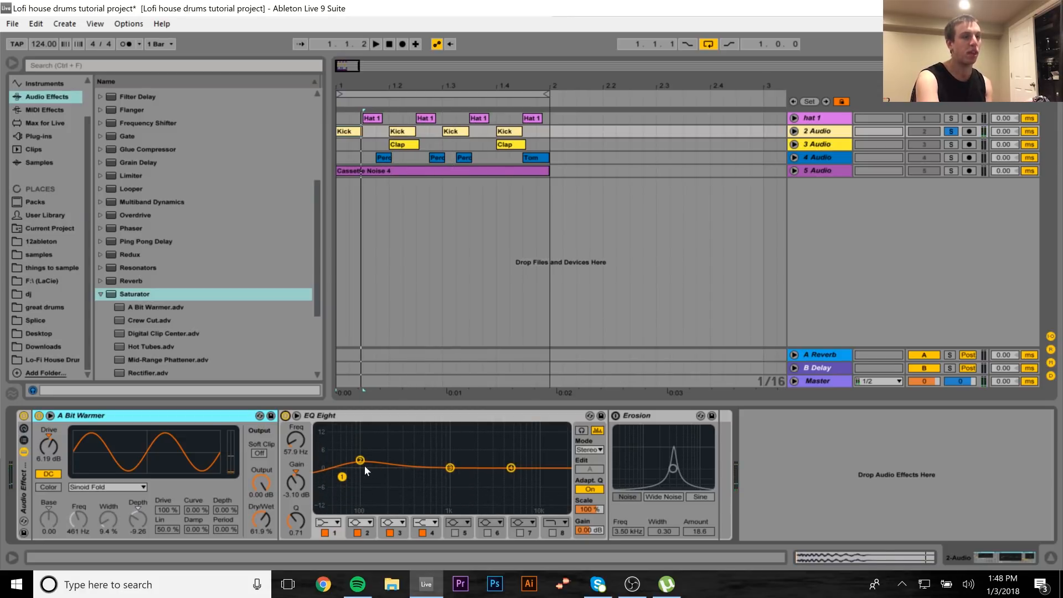
click(338, 417)
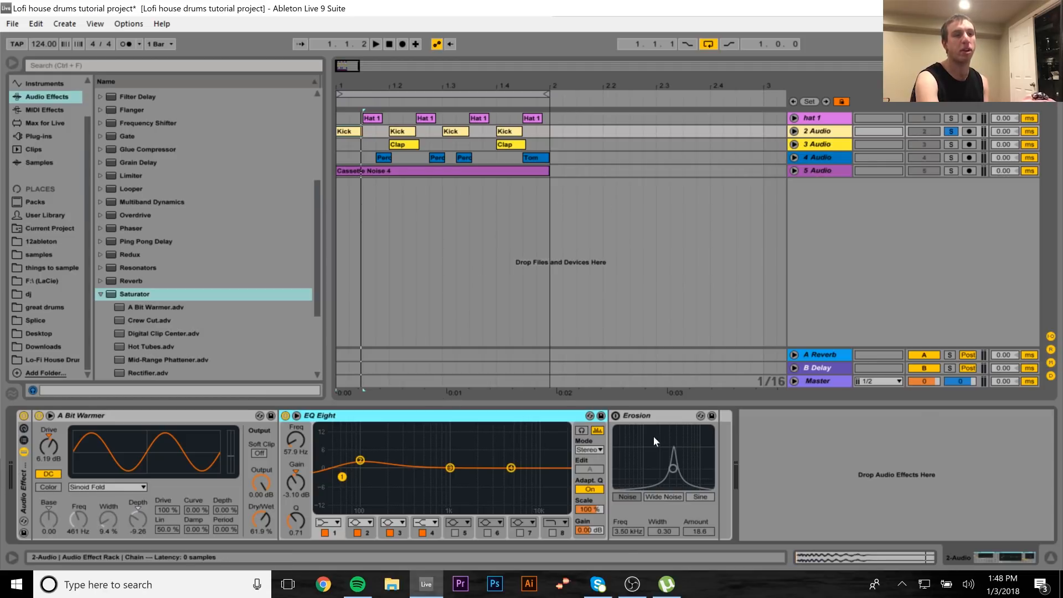
click(754, 457)
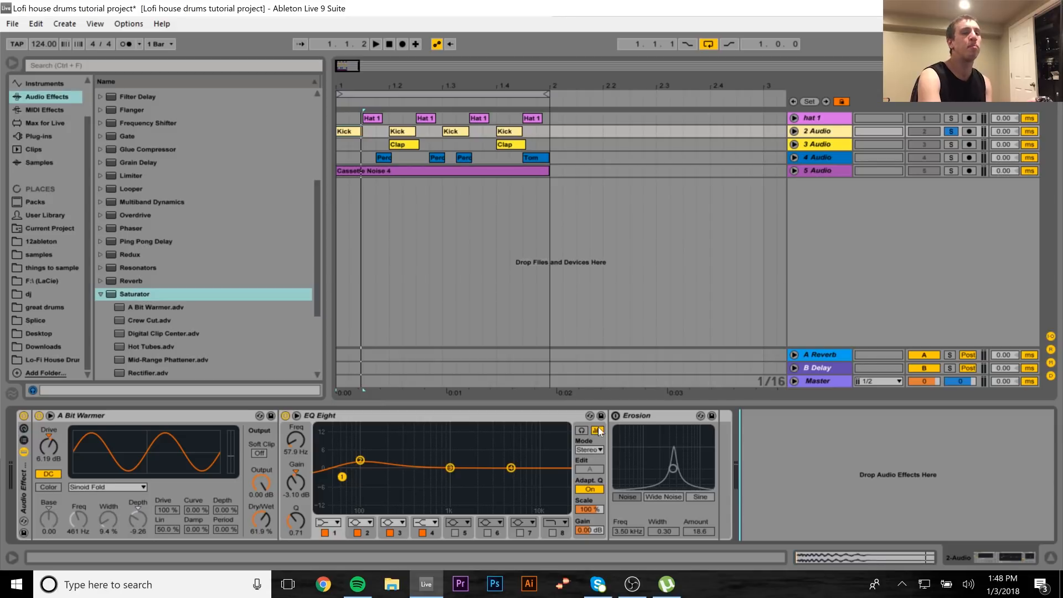
Turn Erosion back on in the kick's rack and listen to the kick with its noise added
click(635, 418)
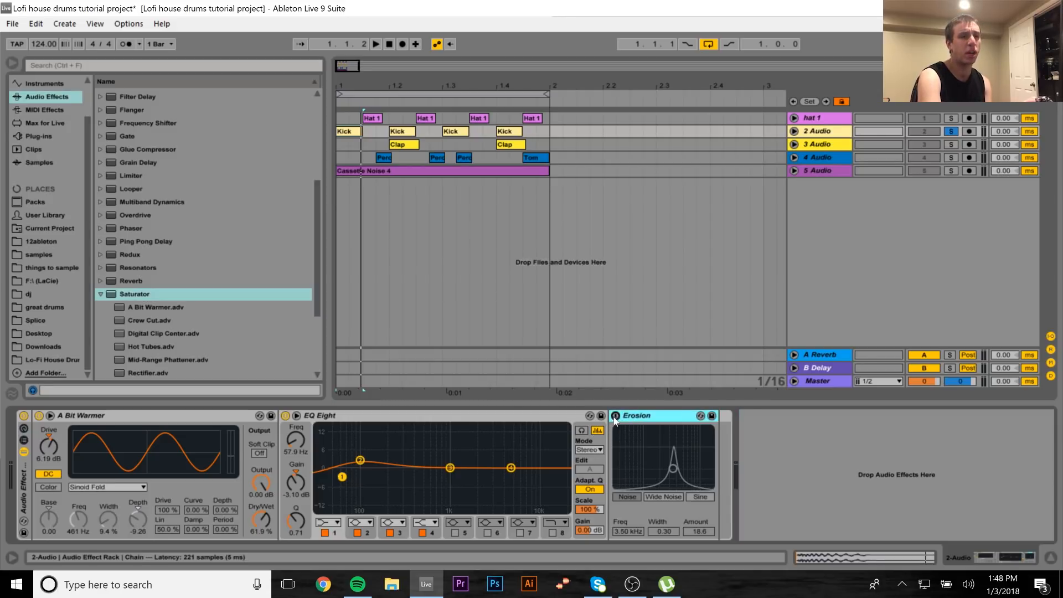
click(615, 416)
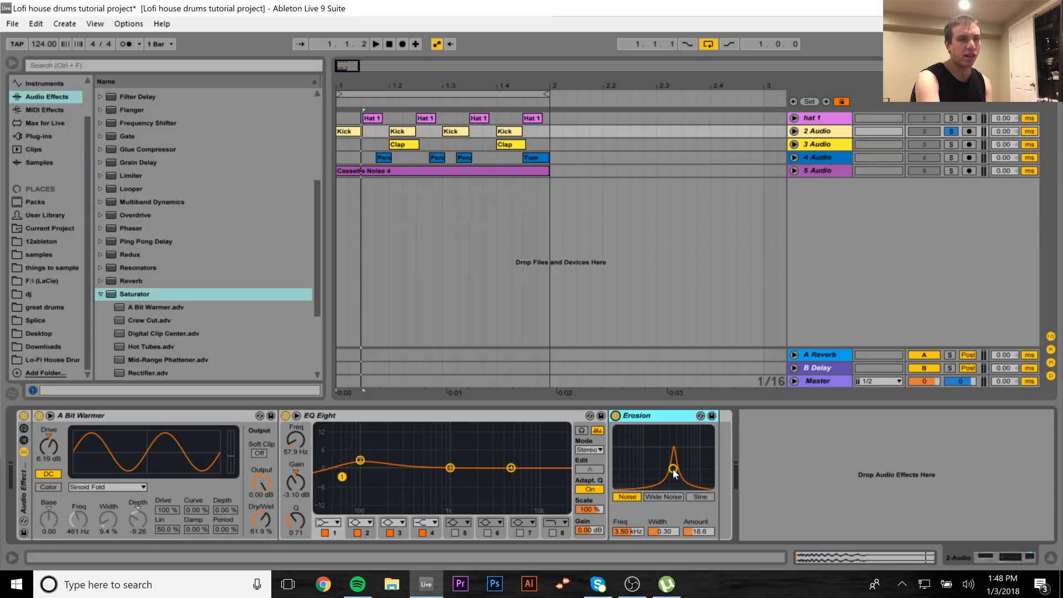
key(space)
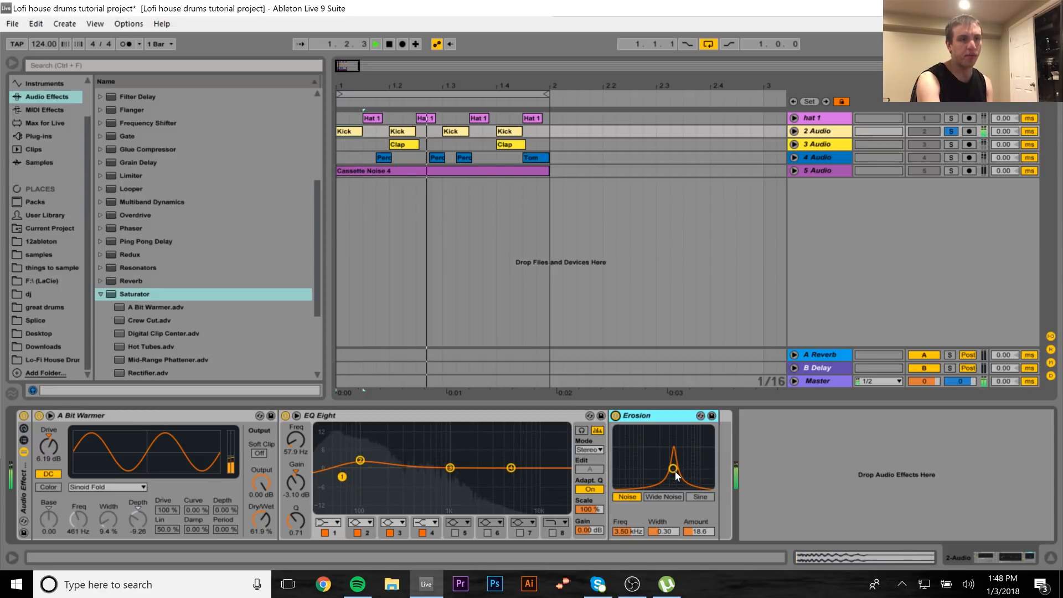
key(space)
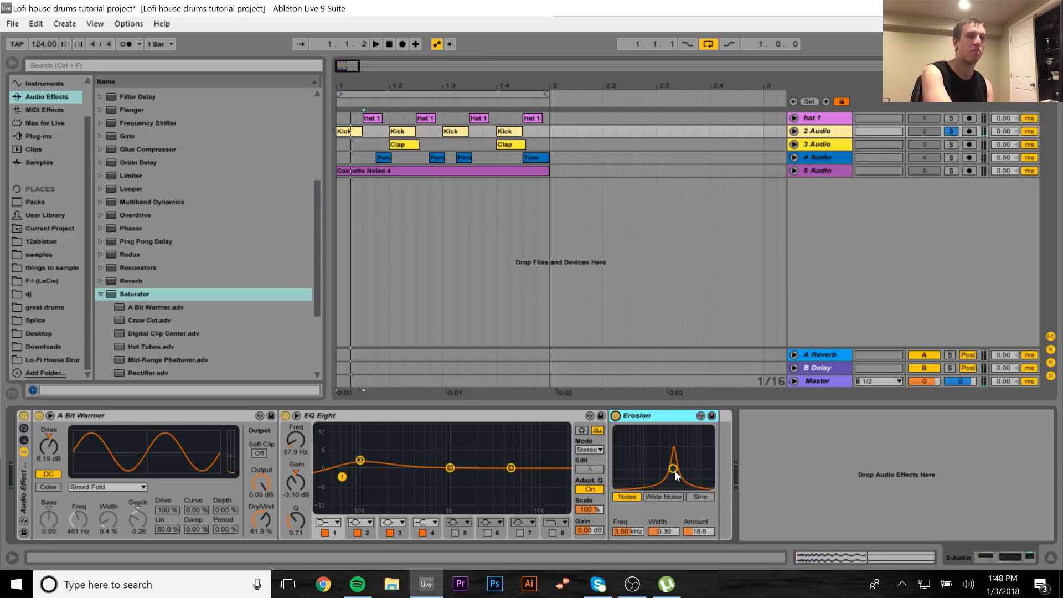
key(space)
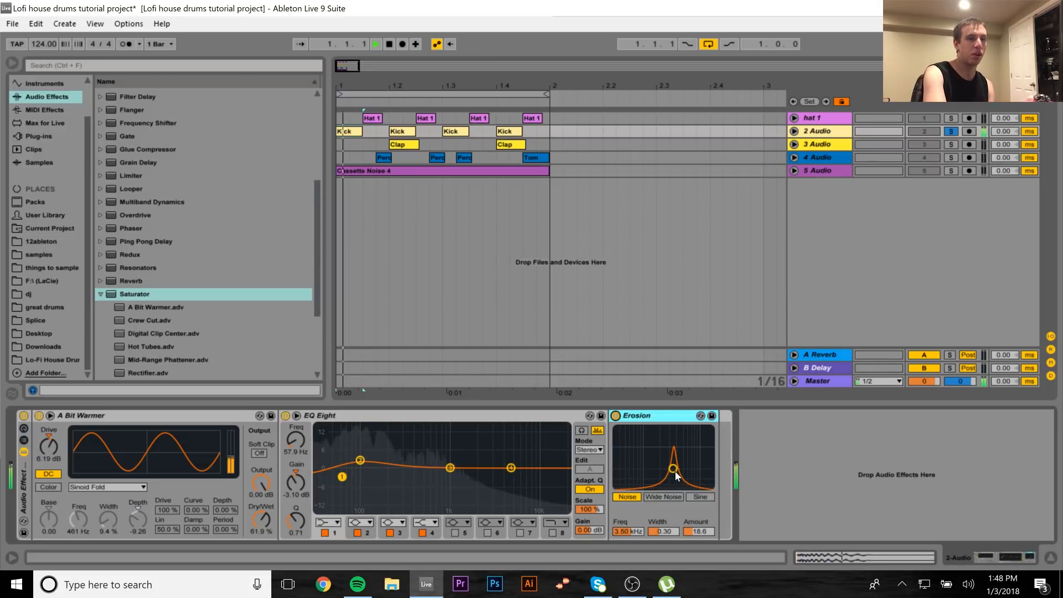
Compare the kick with Erosion bypassed and with Erosion active, leaving Erosion switched on
click(616, 415)
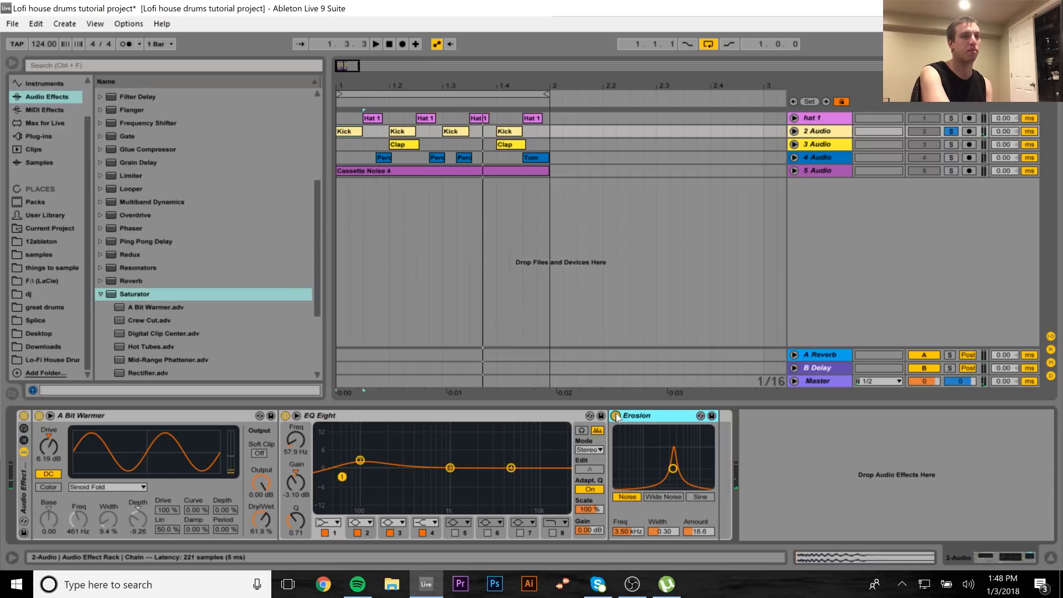
key(space)
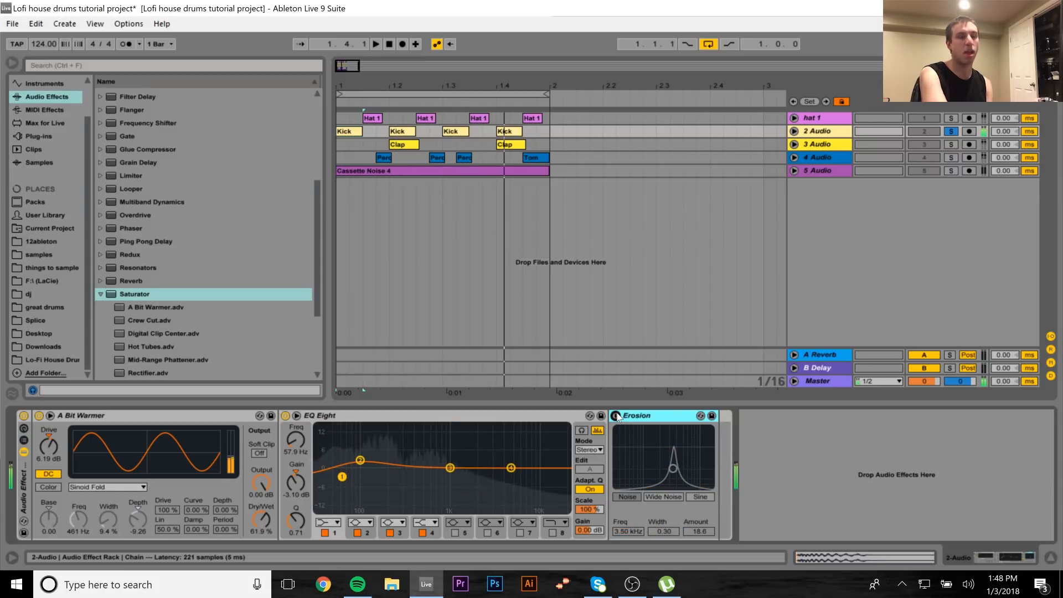
key(space)
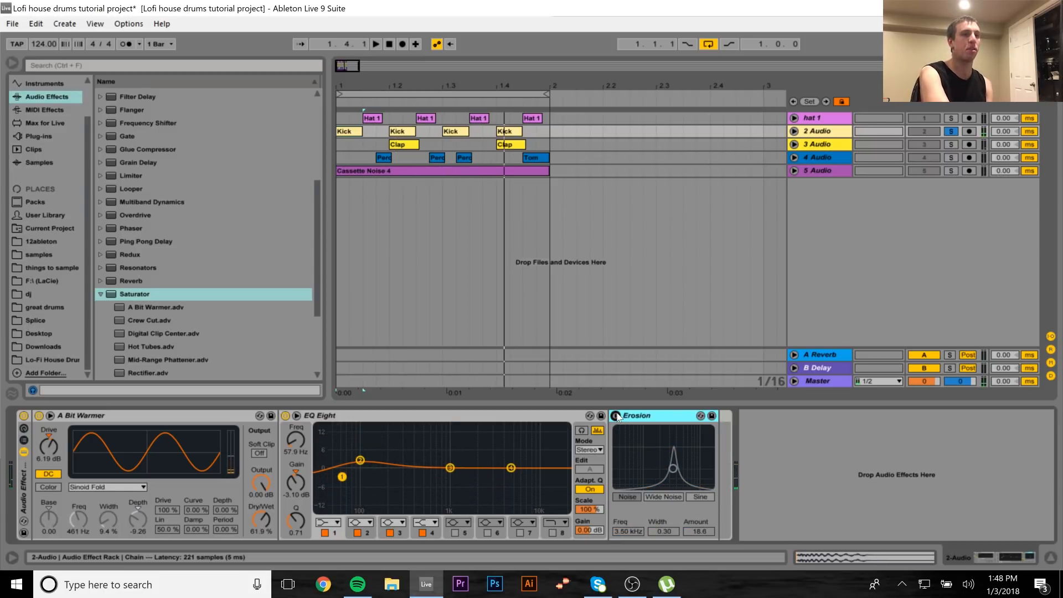
click(616, 416)
key(space)
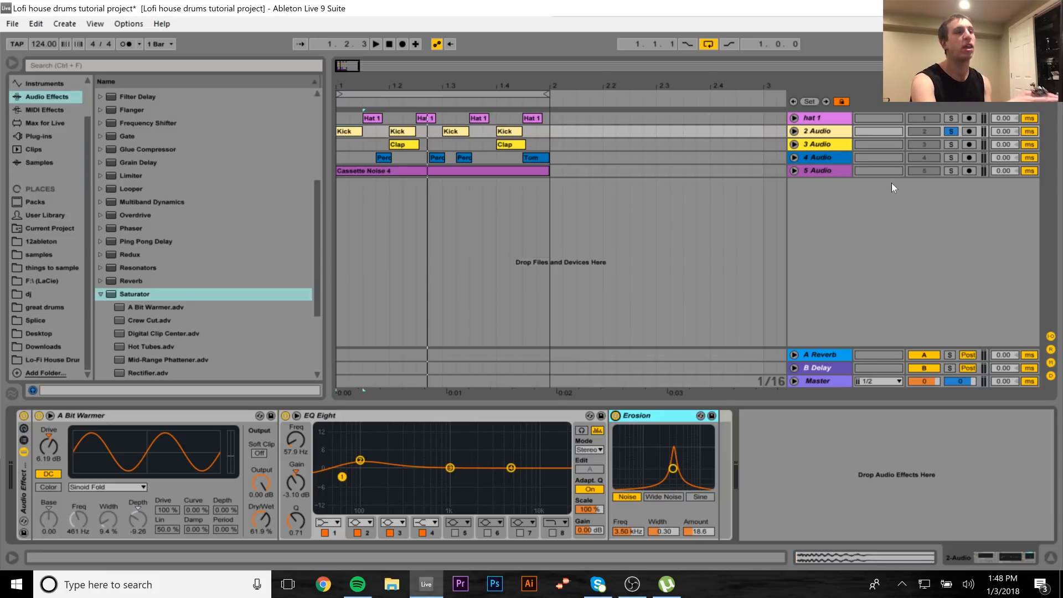
Select the hat 1 track, solo it in place of the kick, and listen to the processed hat
click(945, 119)
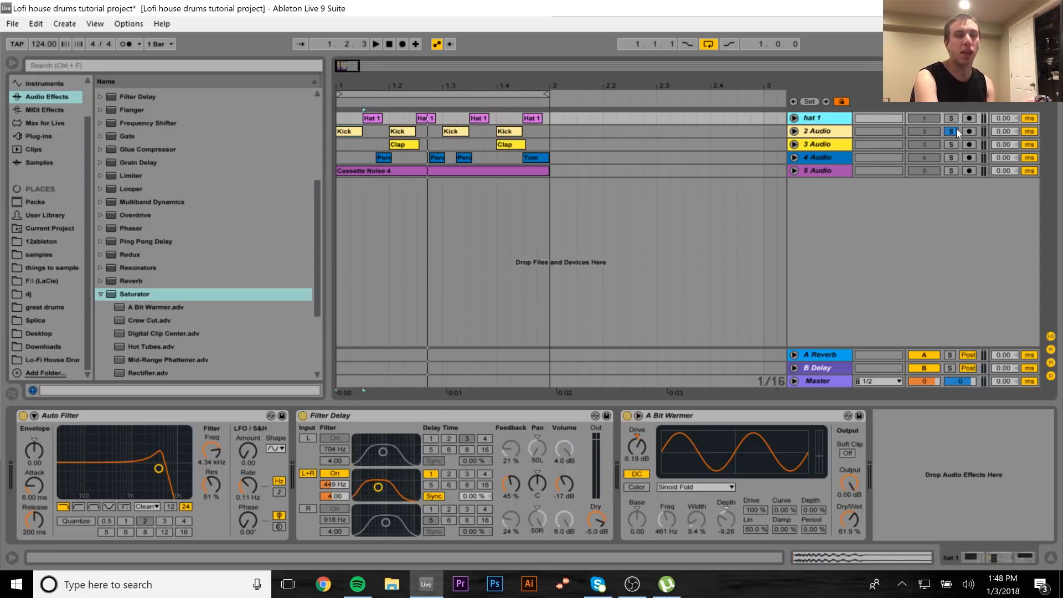
click(952, 119)
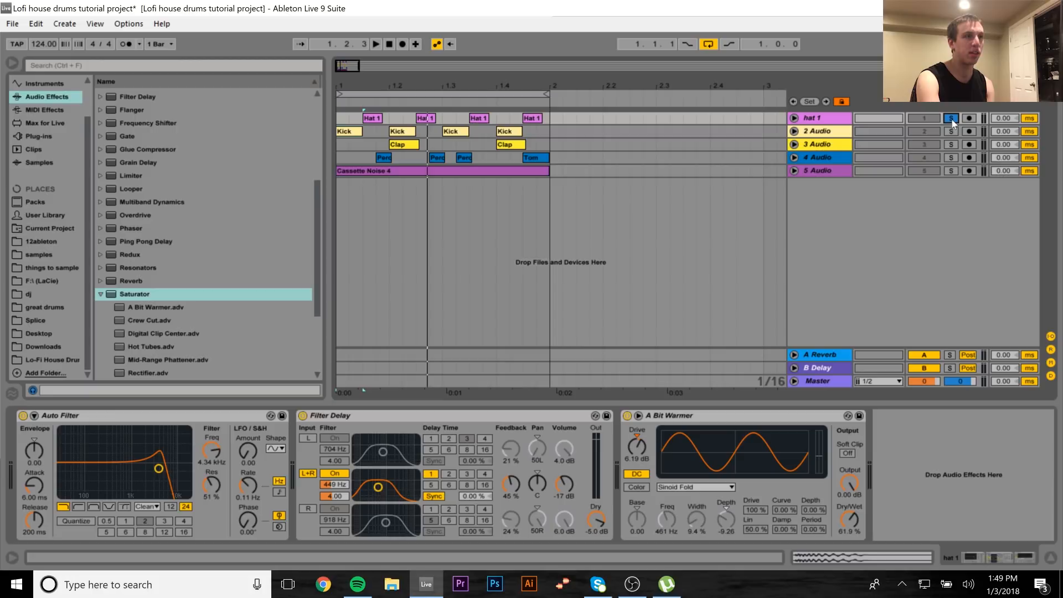
key(space)
key(space)
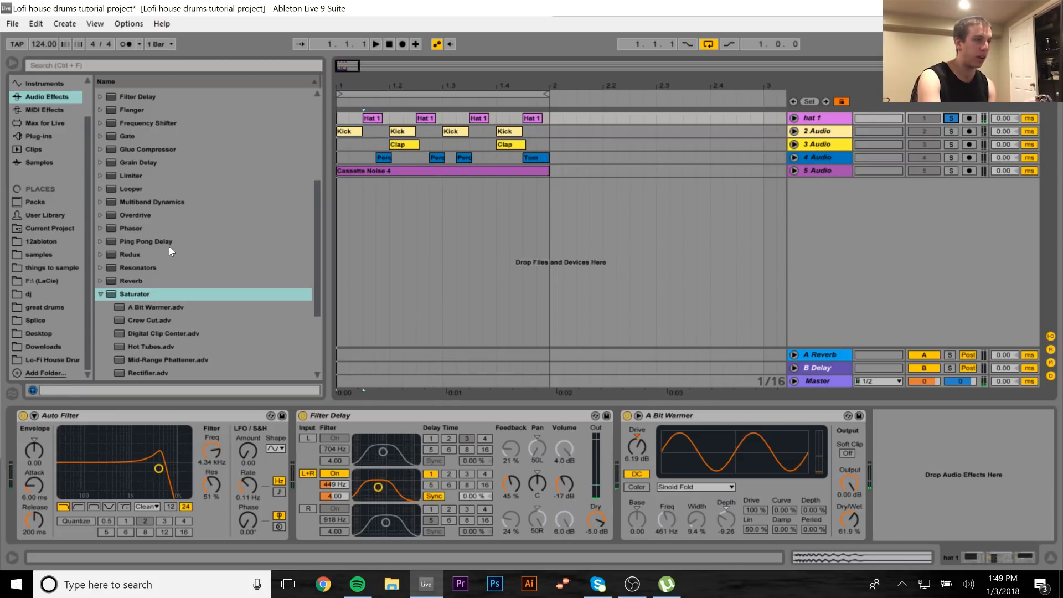
Turn off Auto Filter, Filter Delay and A Bit Warmer on the hat track and listen to the dry hat
click(23, 415)
click(302, 415)
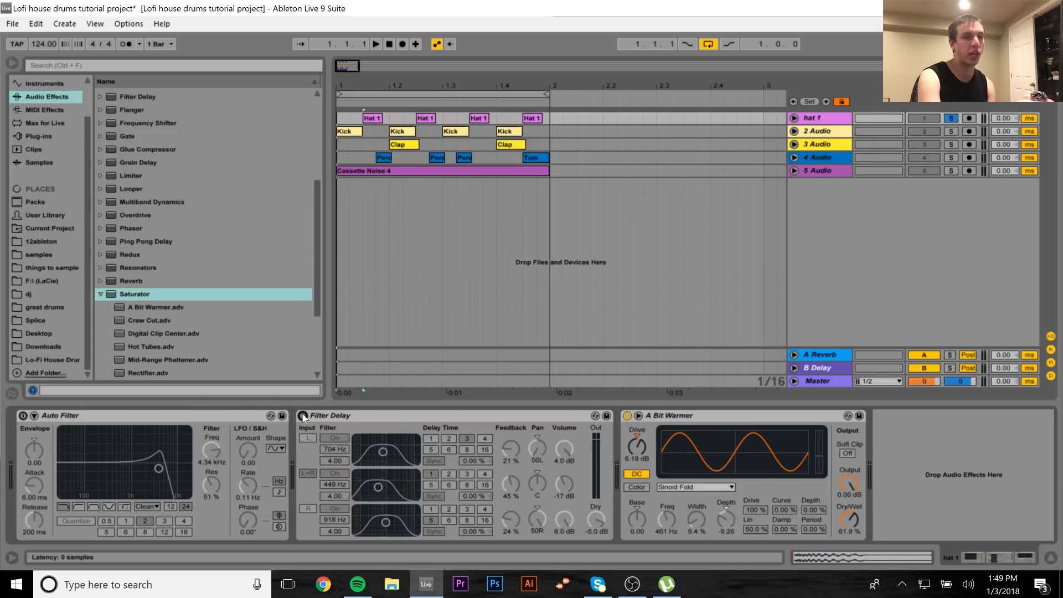
click(627, 415)
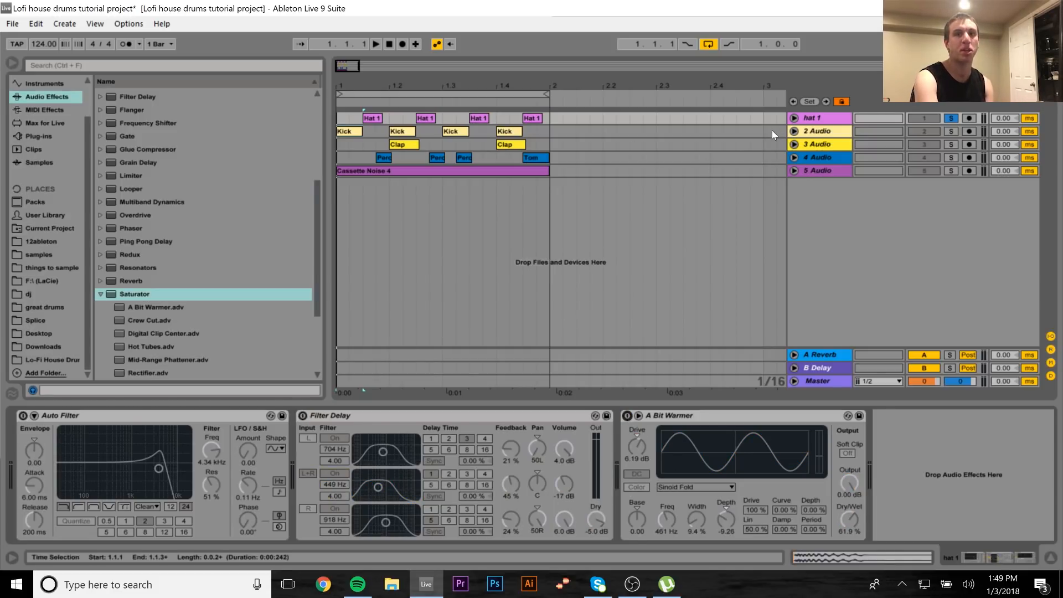
key(space)
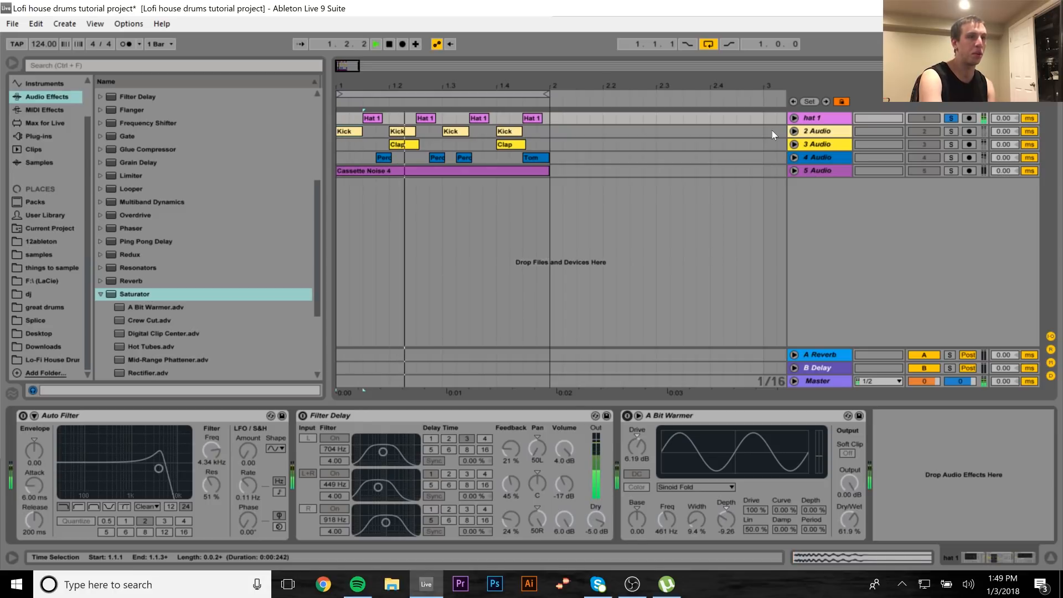
key(space)
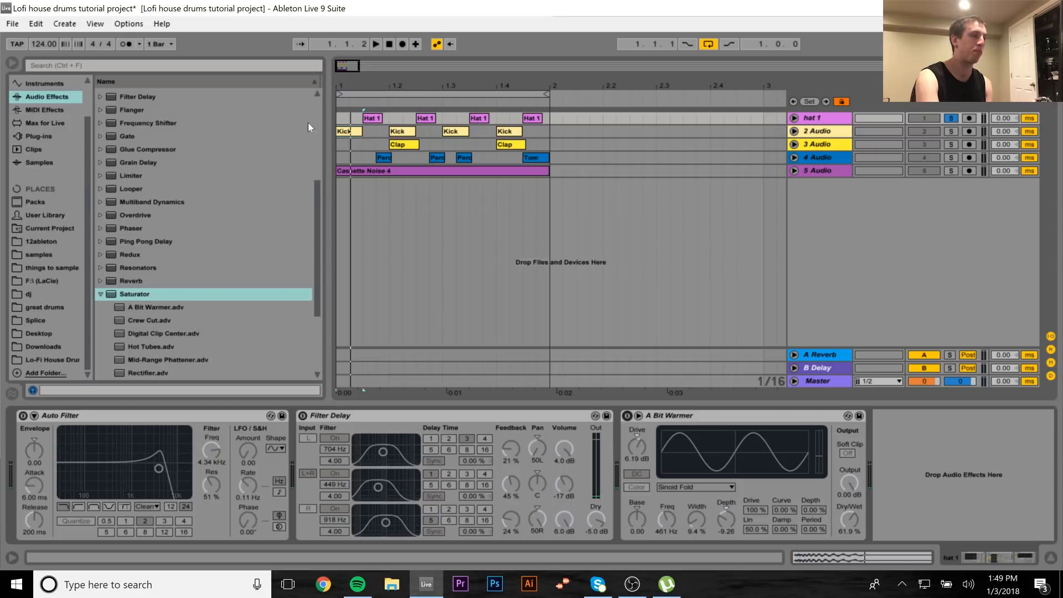
Turn on the hat's Auto Filter and listen to the filtered hat
click(22, 416)
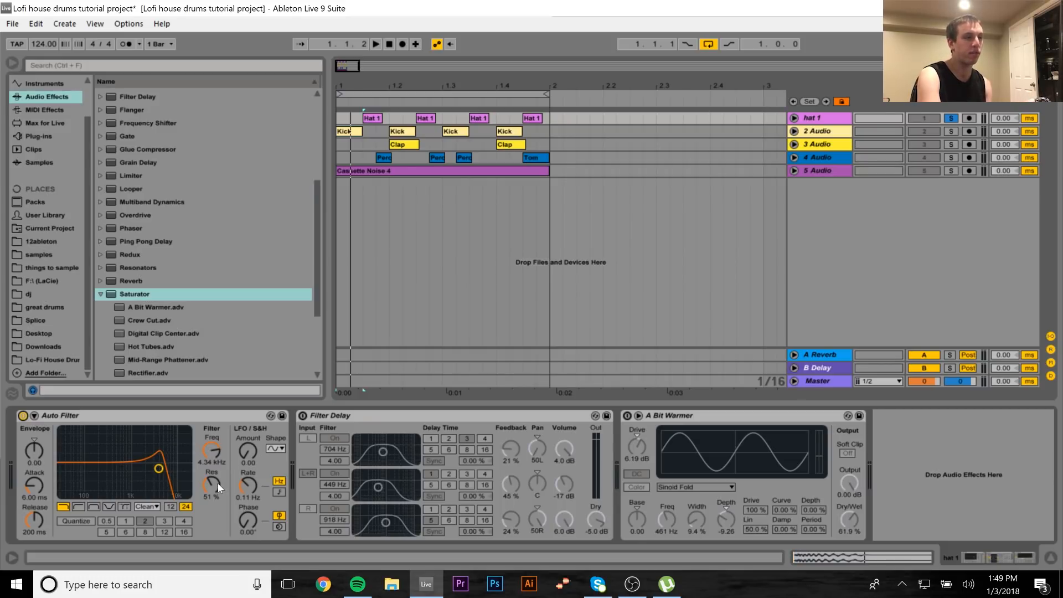
mouse_move(217, 483)
mouse_down()
mouse_move(218, 515)
mouse_move(217, 455)
mouse_move(216, 482)
mouse_up()
key(space)
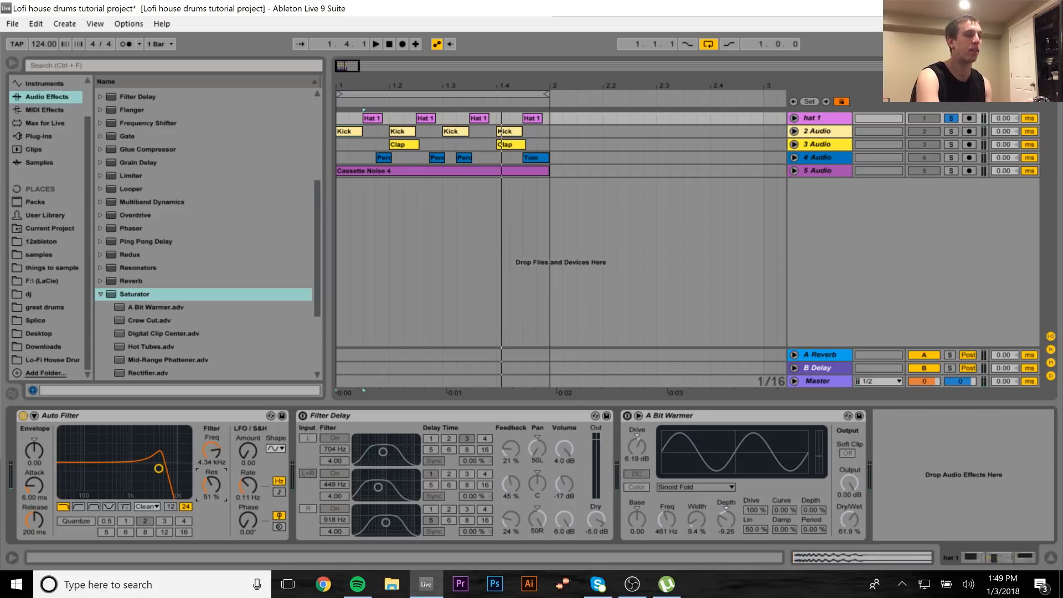
Lower the hat's Auto Filter resonance to 0% for comparison, and raise it to 58%
drag(218, 487, 218, 520)
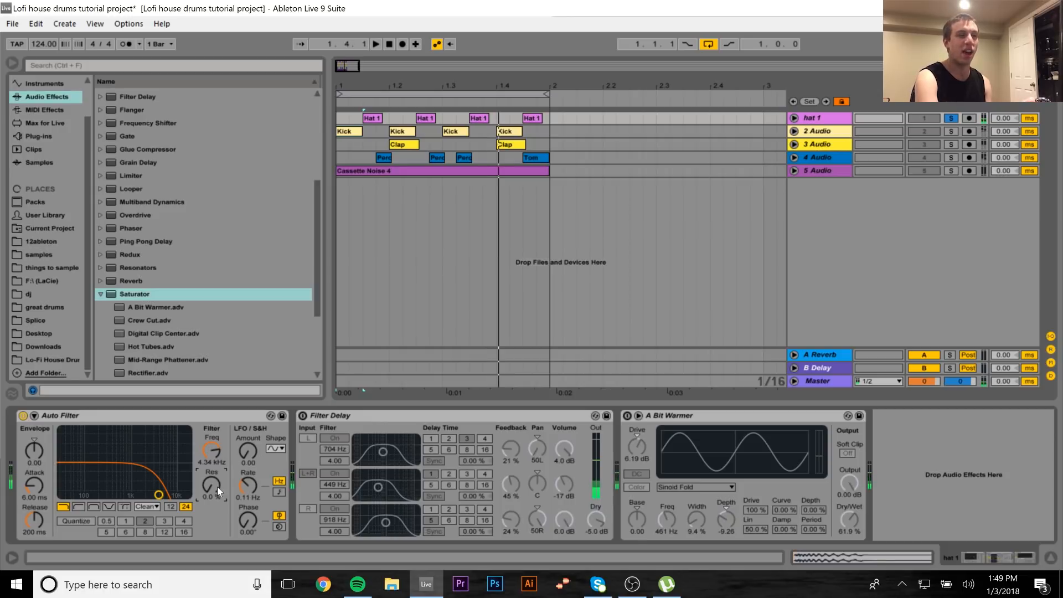
mouse_move(218, 478)
mouse_down()
mouse_move(216, 468)
mouse_move(214, 485)
mouse_up()
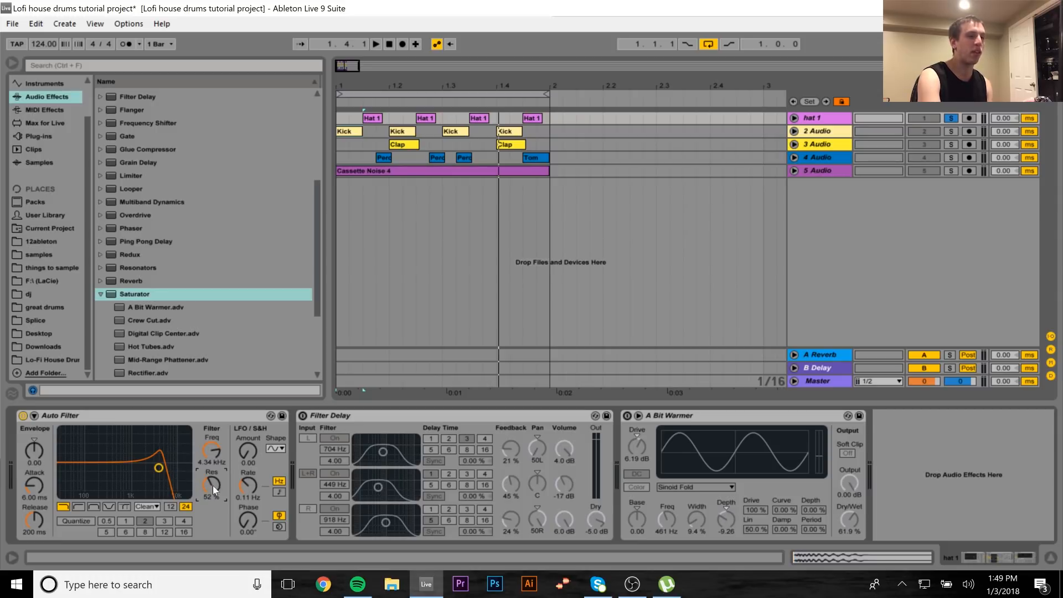
drag(213, 486, 212, 486)
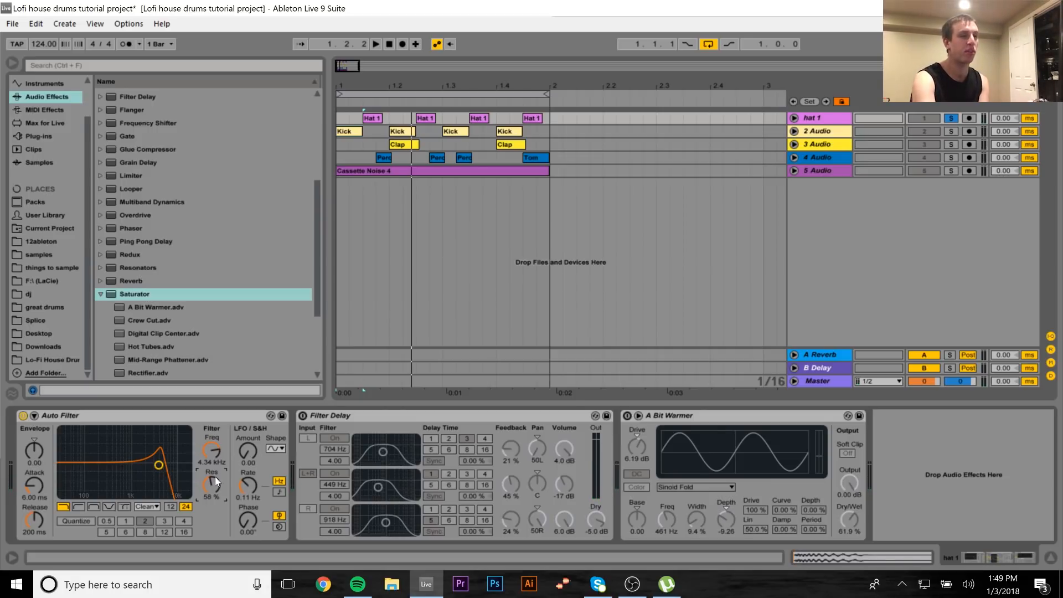
Turn on the hat's Filter Delay and listen to the hat with the delay added
click(304, 416)
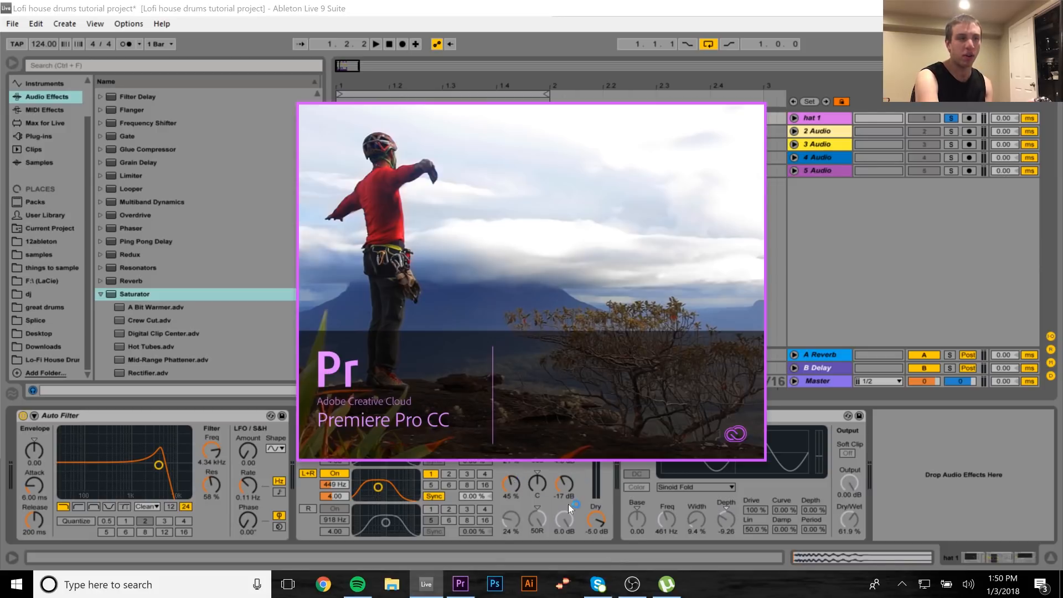
click(719, 488)
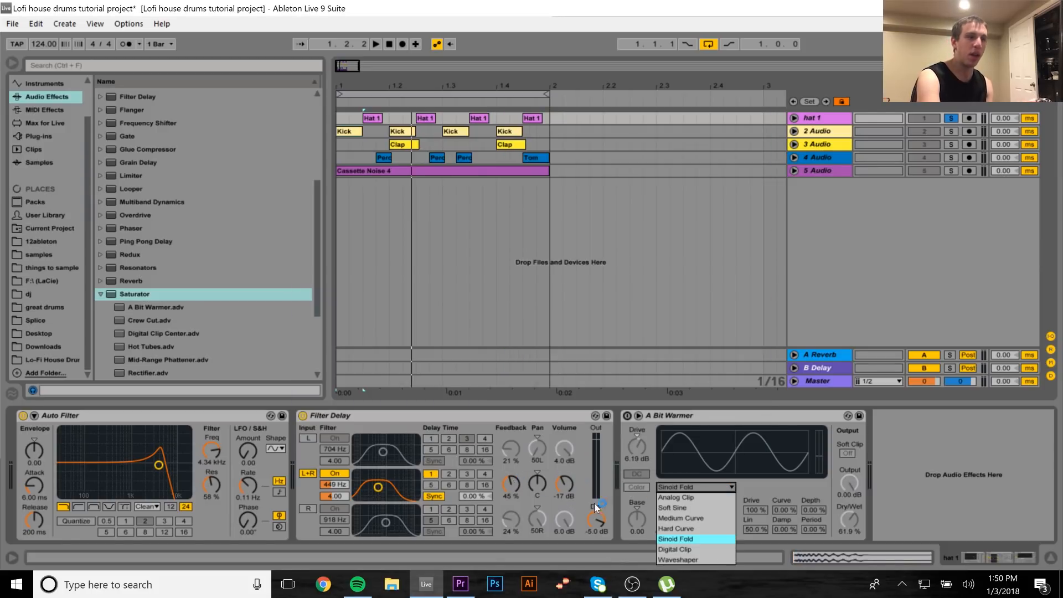
click(619, 458)
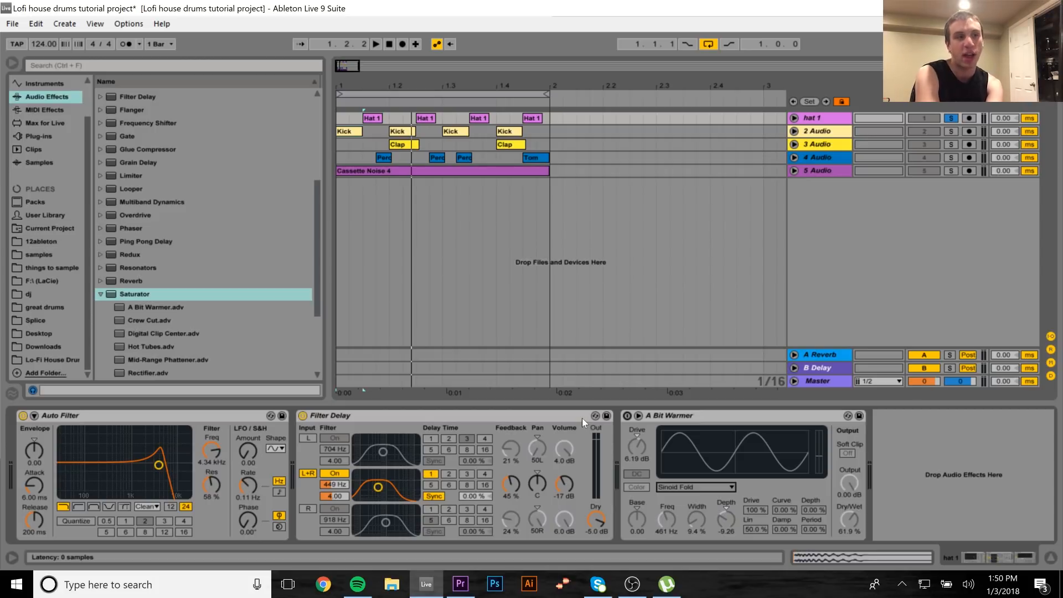
key(space)
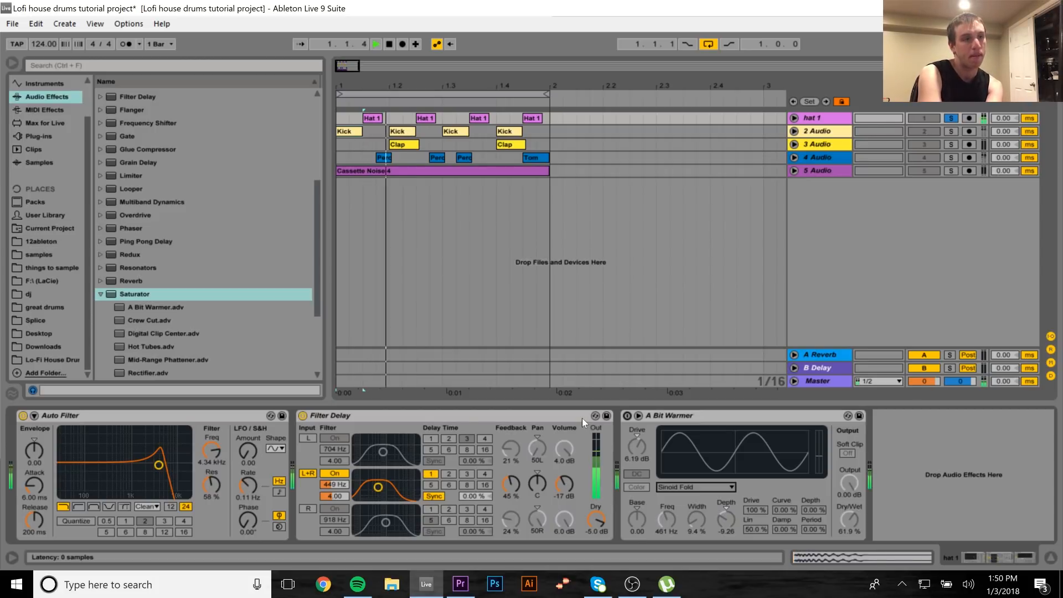
key(space)
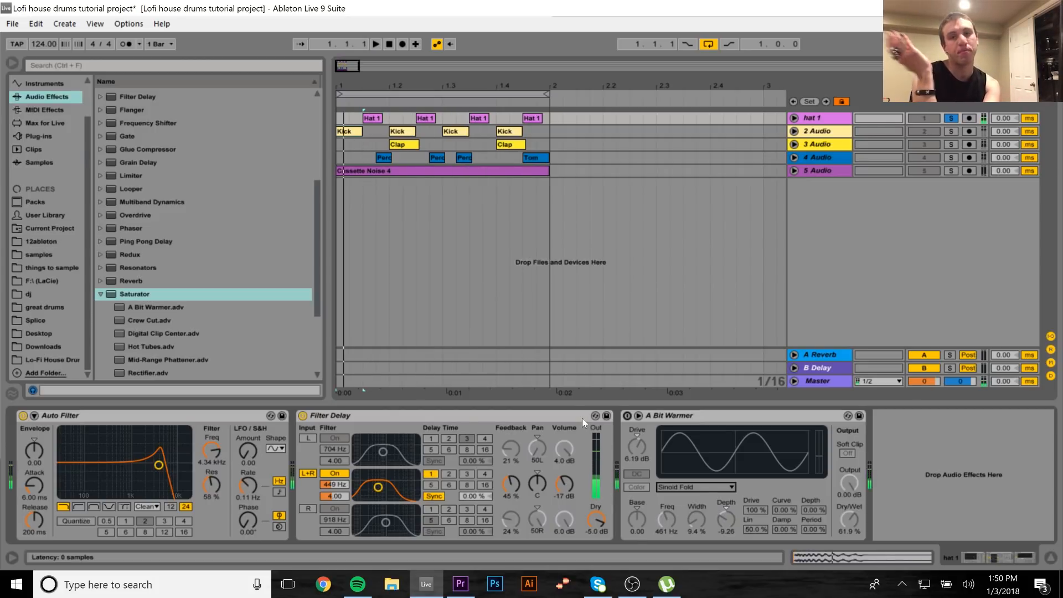
Turn on A Bit Warmer on the hat track and listen to the hat with the saturation added
click(627, 415)
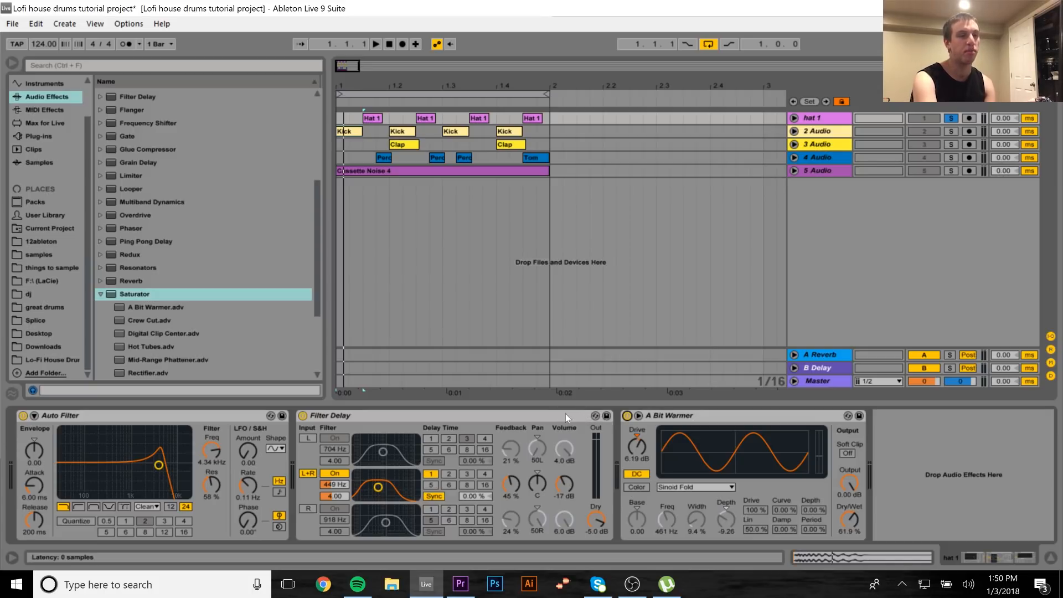
key(space)
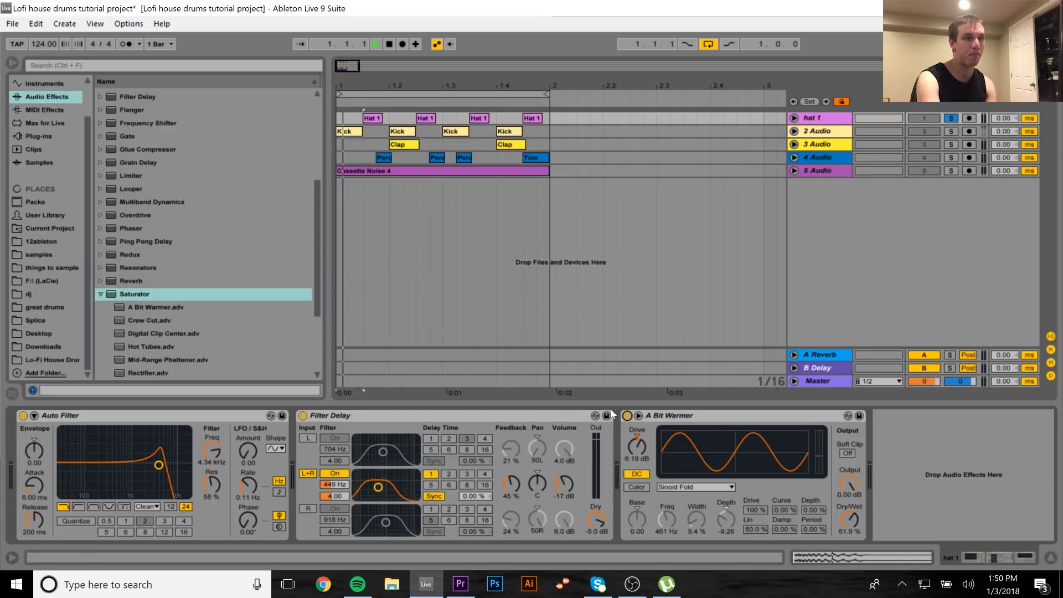
key(space)
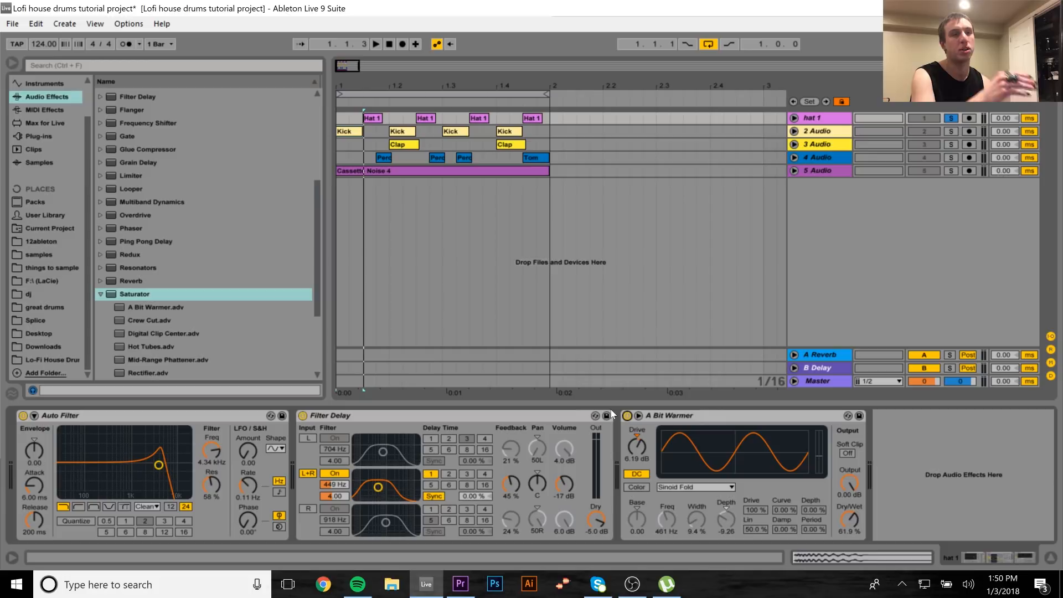
Solo the kick track together with the hat track and listen to both in the loop
click(951, 131)
key(space)
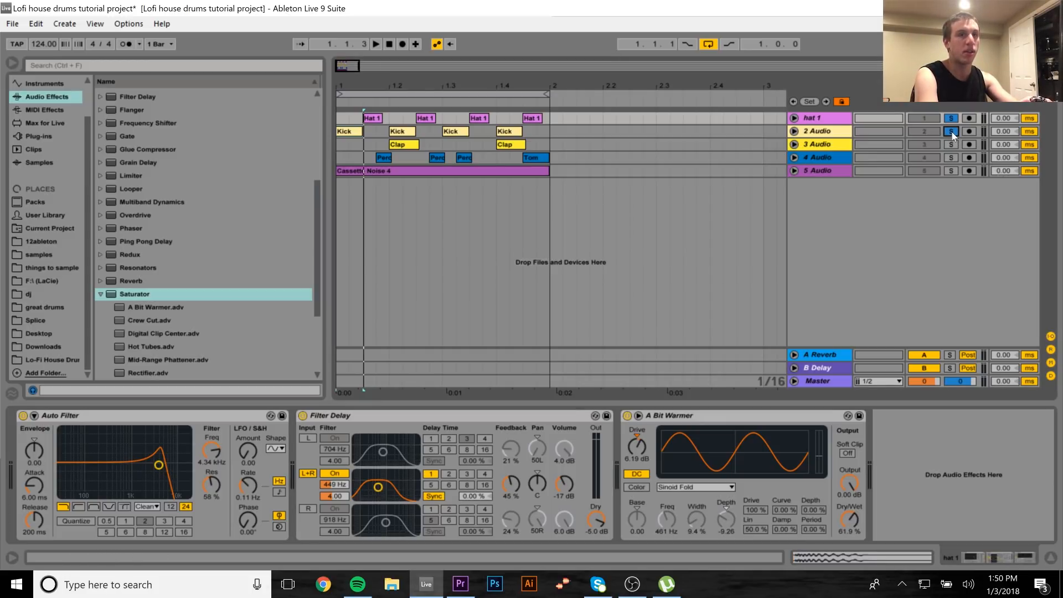
key(space)
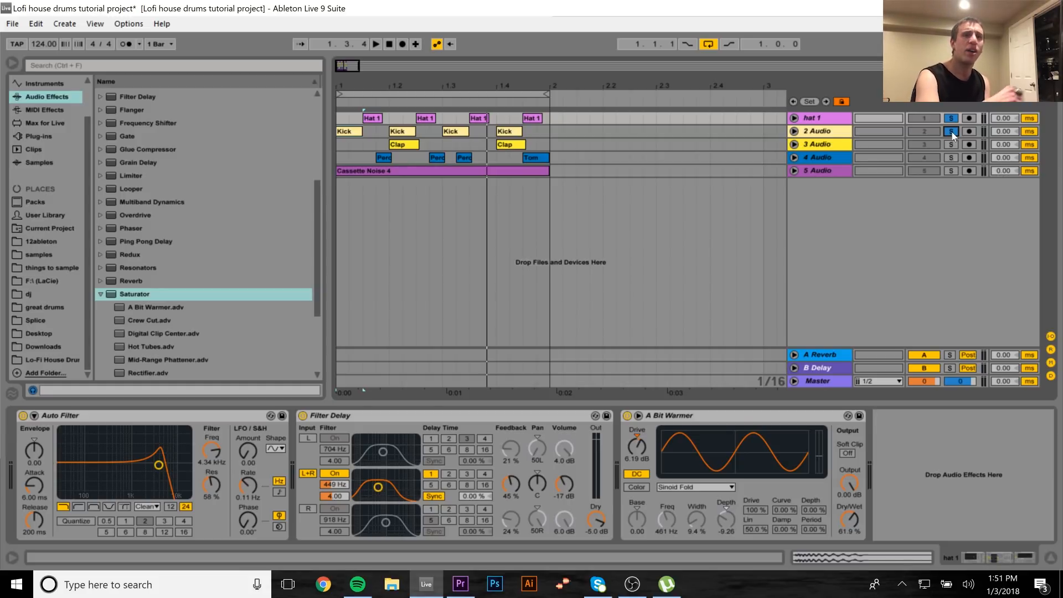
Solo only the clap track, show its effects chain and listen to the processed clap
click(951, 145)
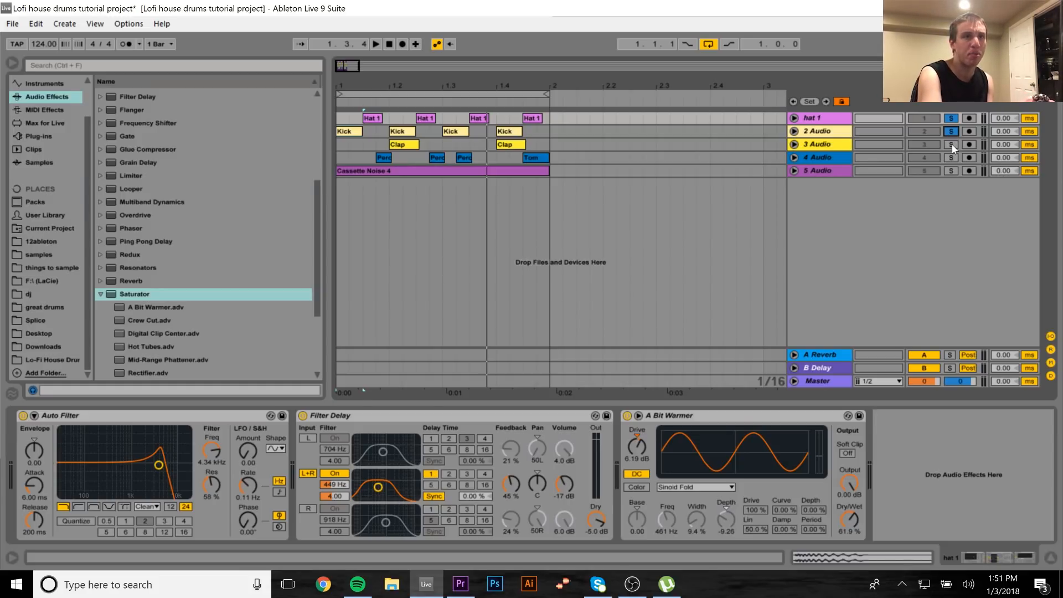
key(space)
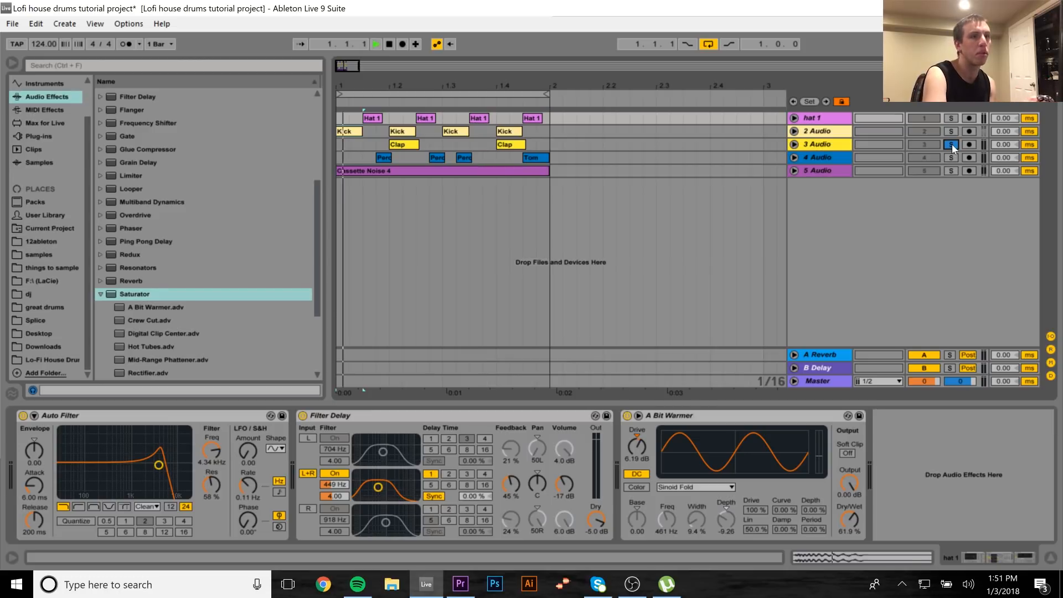
click(823, 145)
key(space)
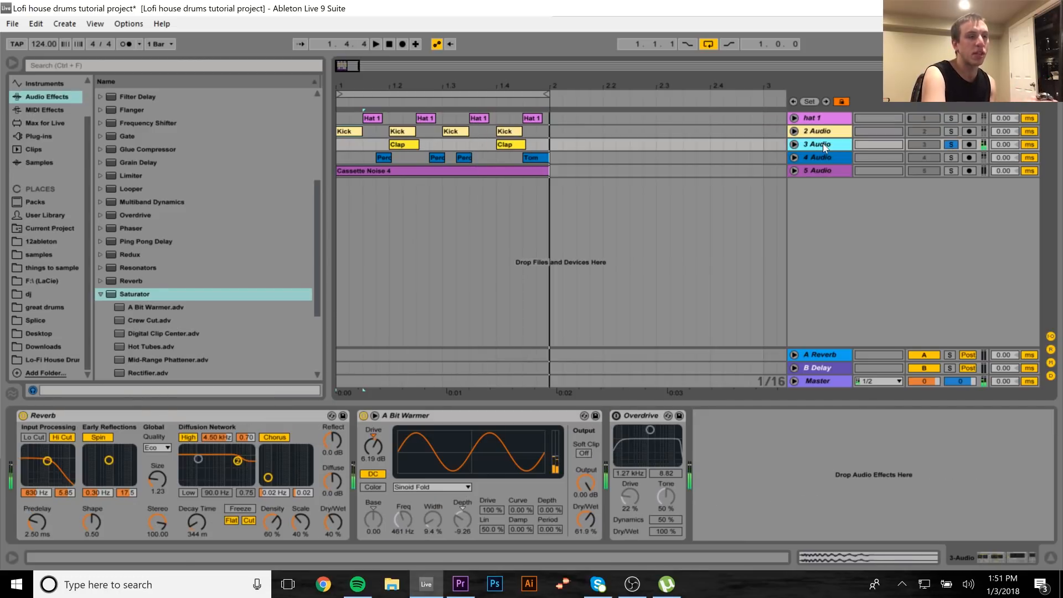
Turn off Reverb and A Bit Warmer on the clap track, delete its Overdrive, and listen to the dry clap
click(23, 415)
click(364, 415)
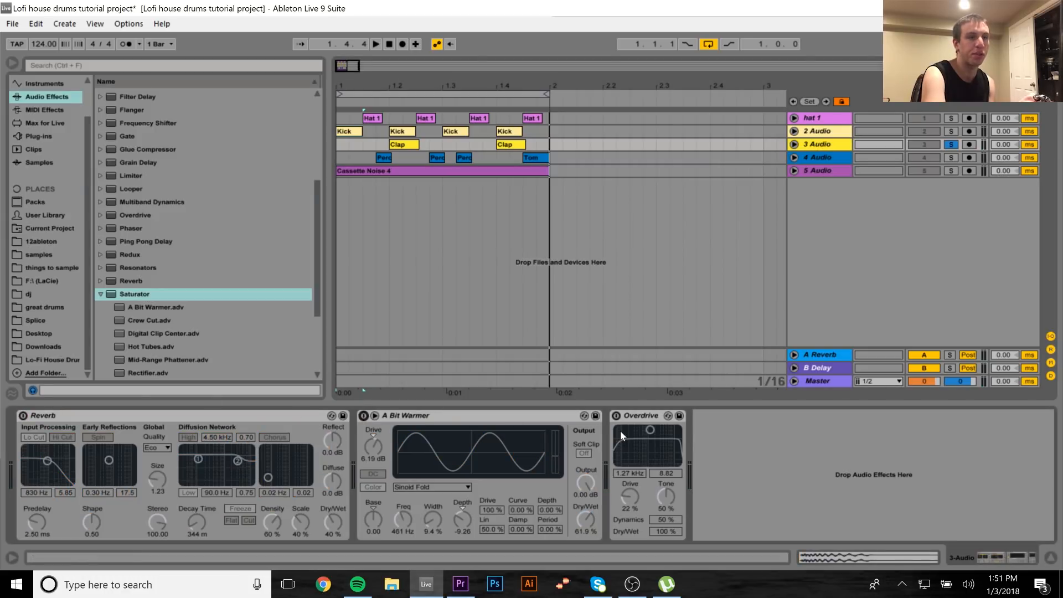
click(631, 419)
key(Delete)
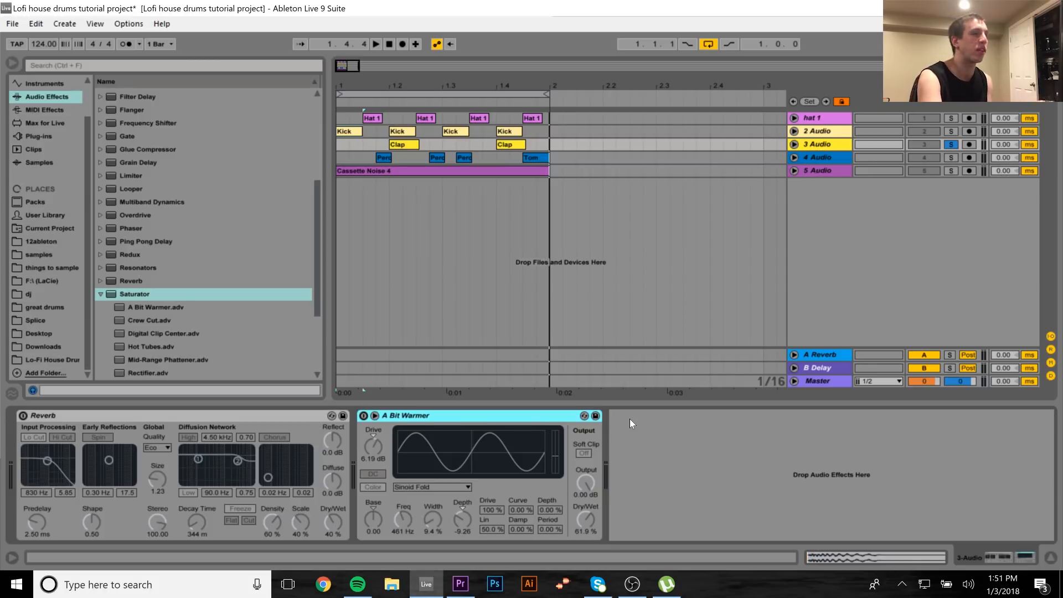
key(space)
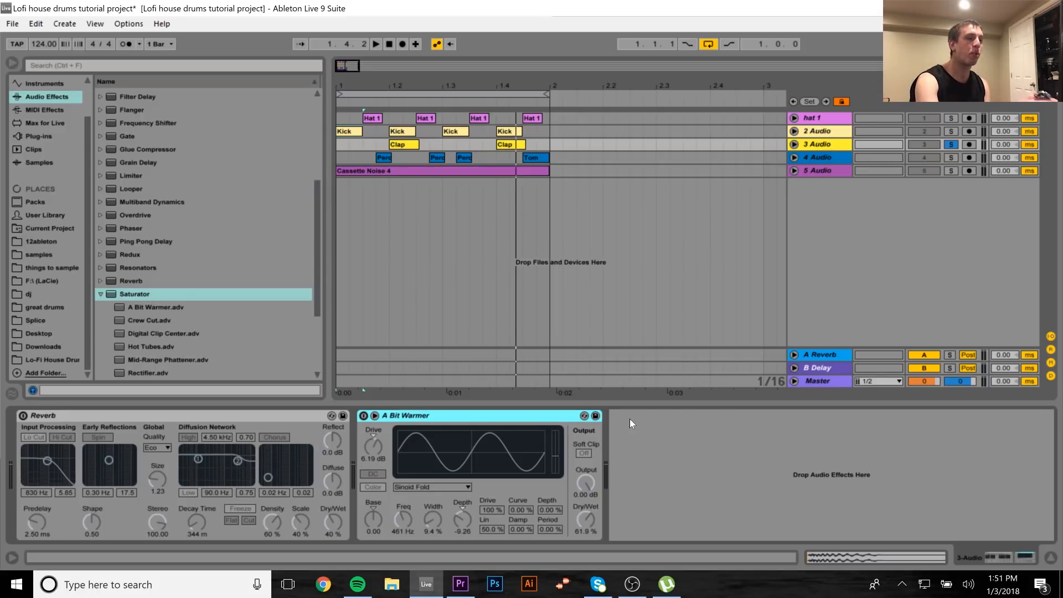
Turn on the clap's Reverb and listen to the clap with the reverb added
click(23, 415)
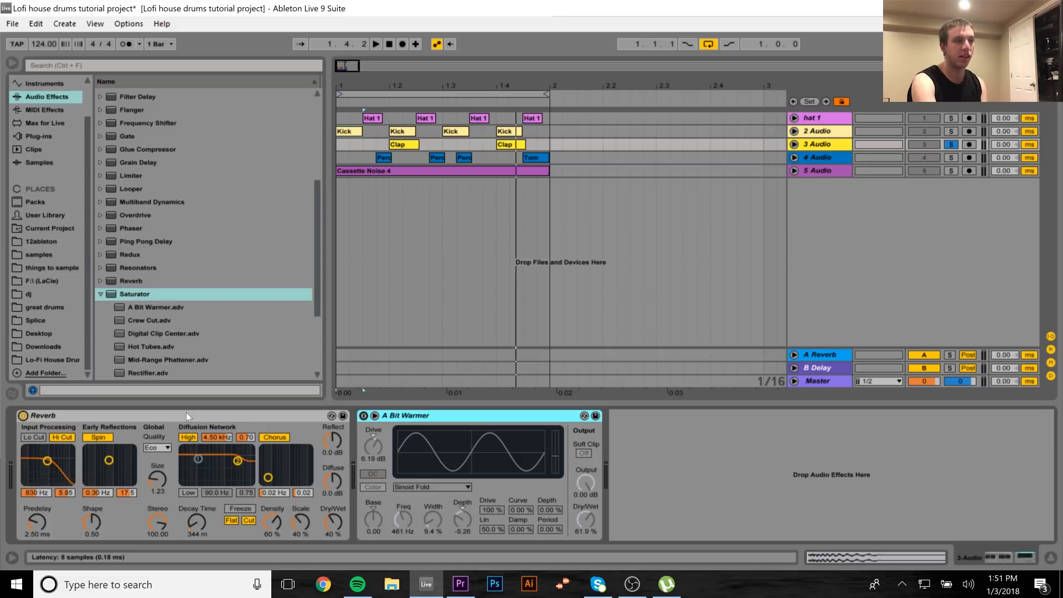
key(space)
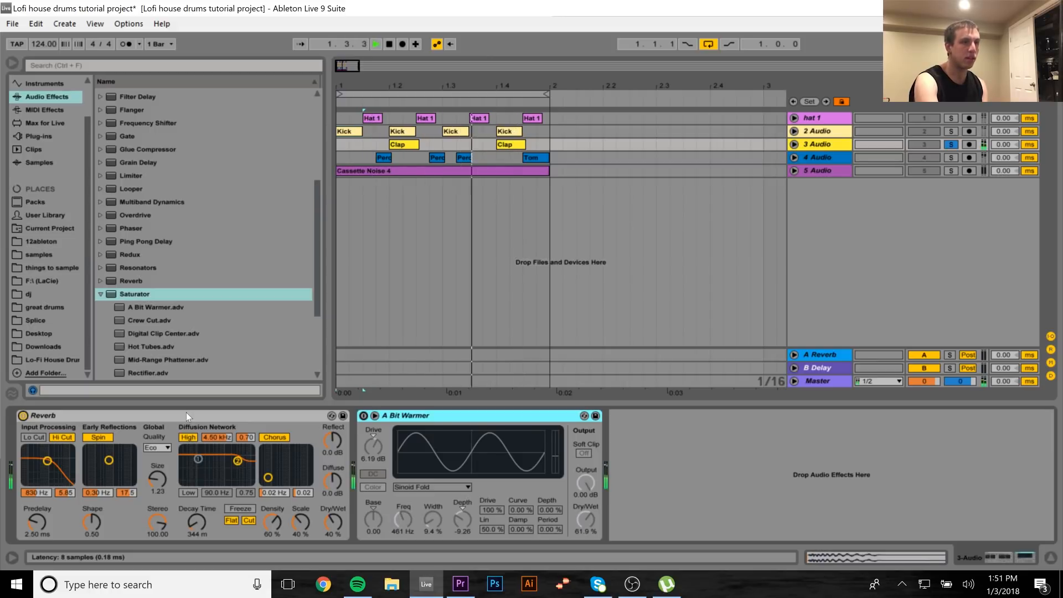
key(space)
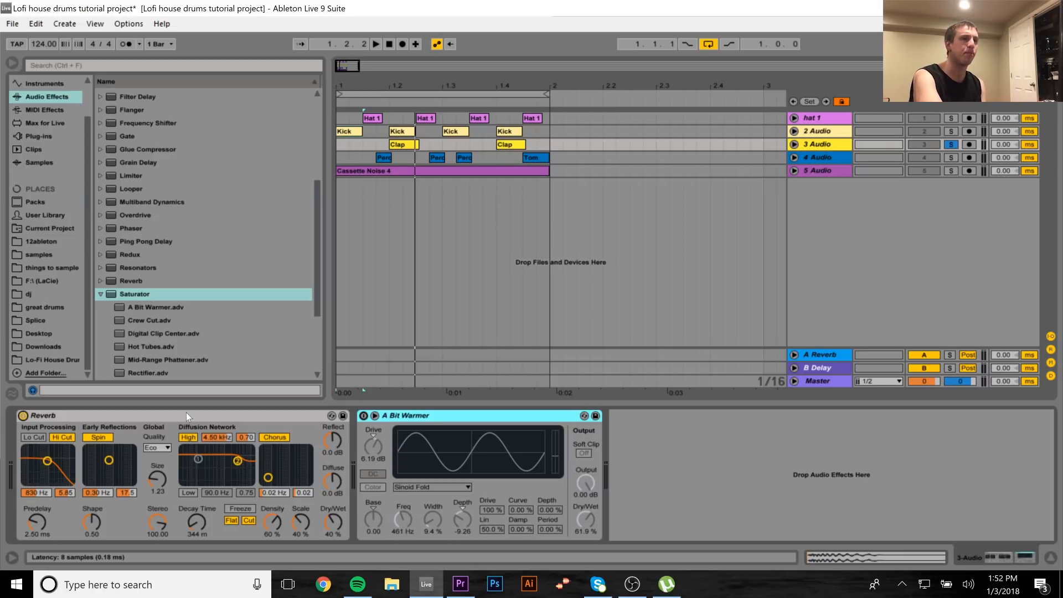
key(space)
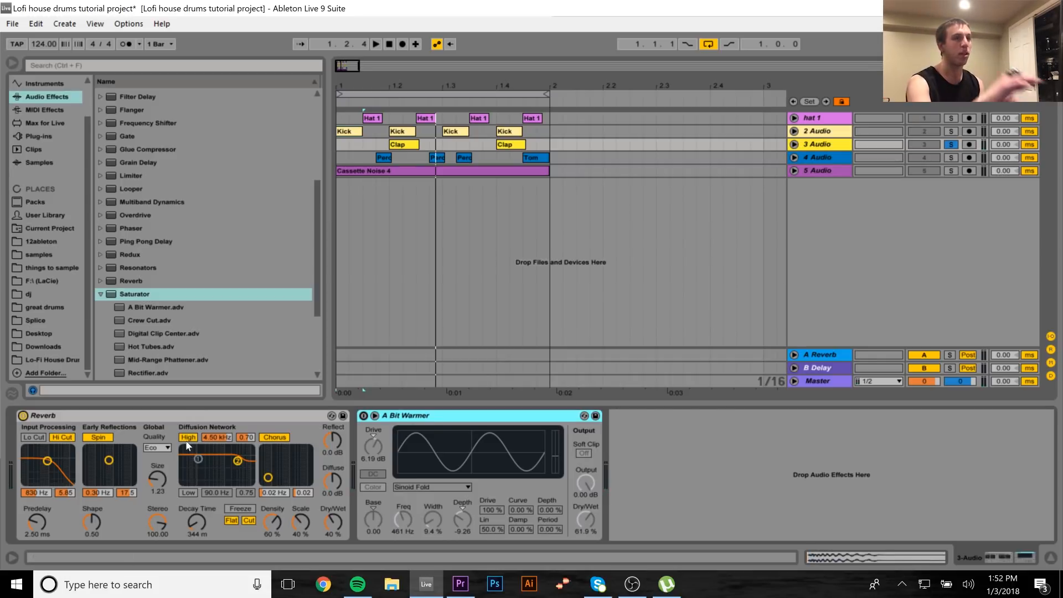
Turn on A Bit Warmer on the clap track and listen to the clap with the saturation added
click(364, 416)
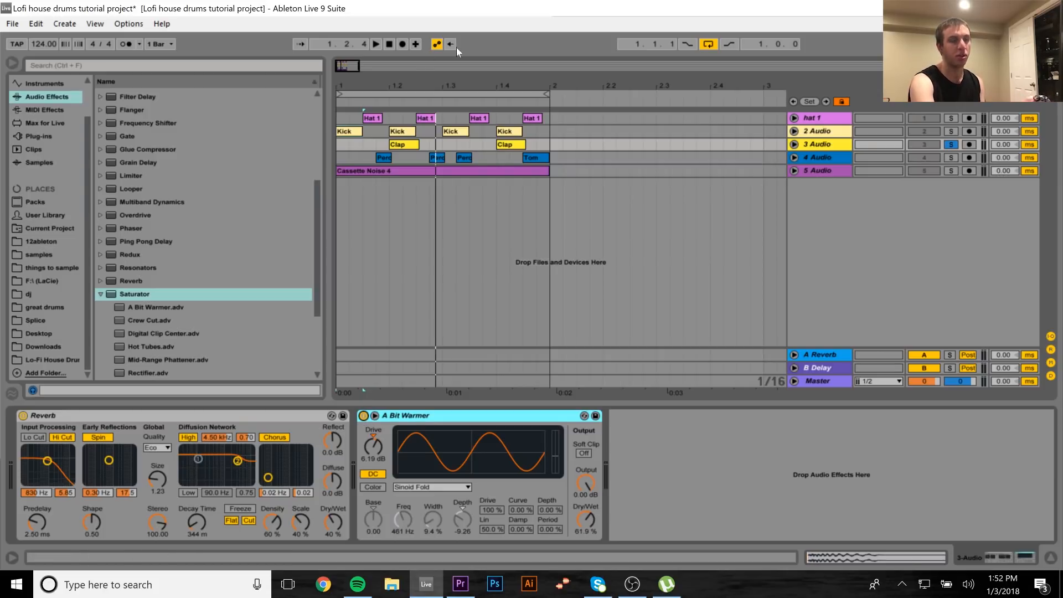
key(space)
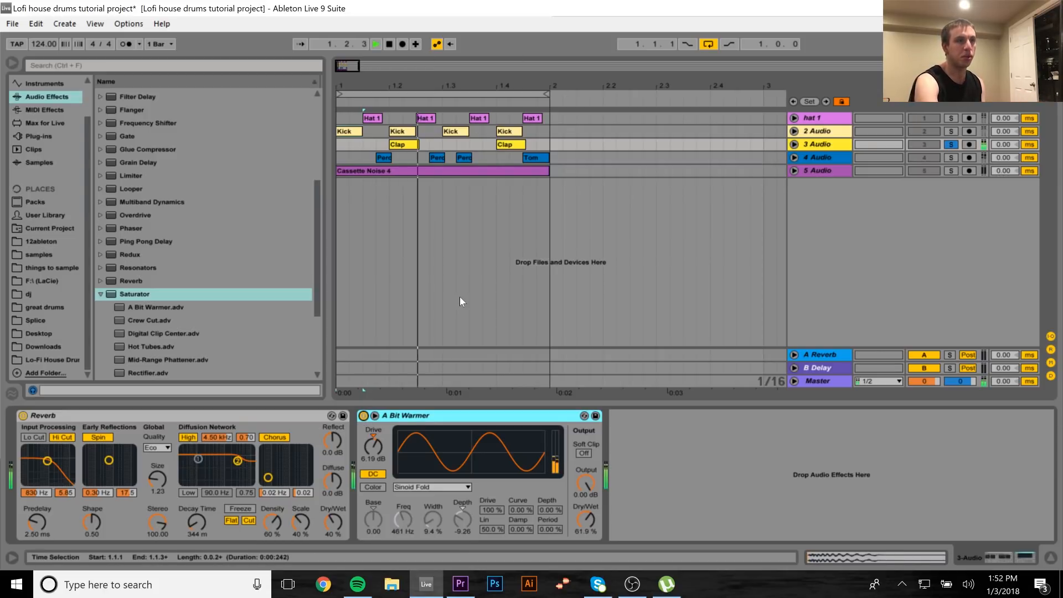
key(space)
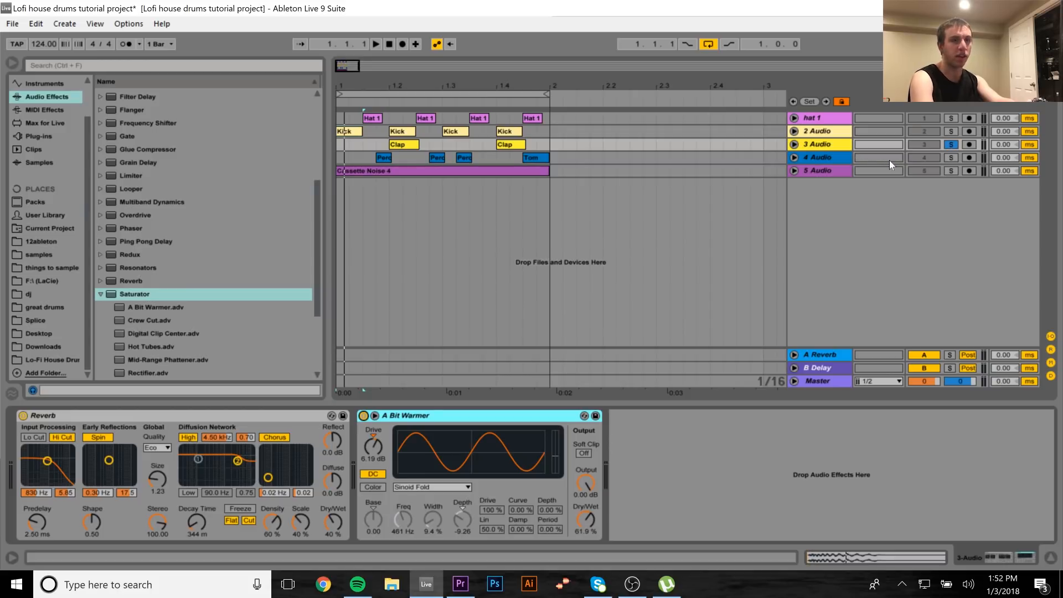
Select and solo the Cassette Noise track and listen to the noise alone
click(822, 171)
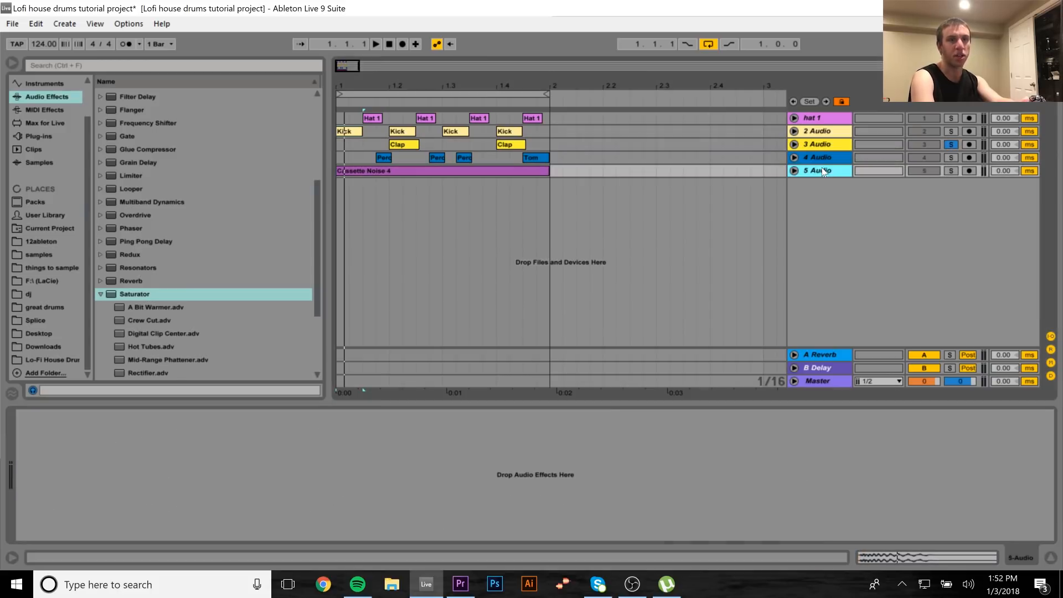
click(950, 170)
key(space)
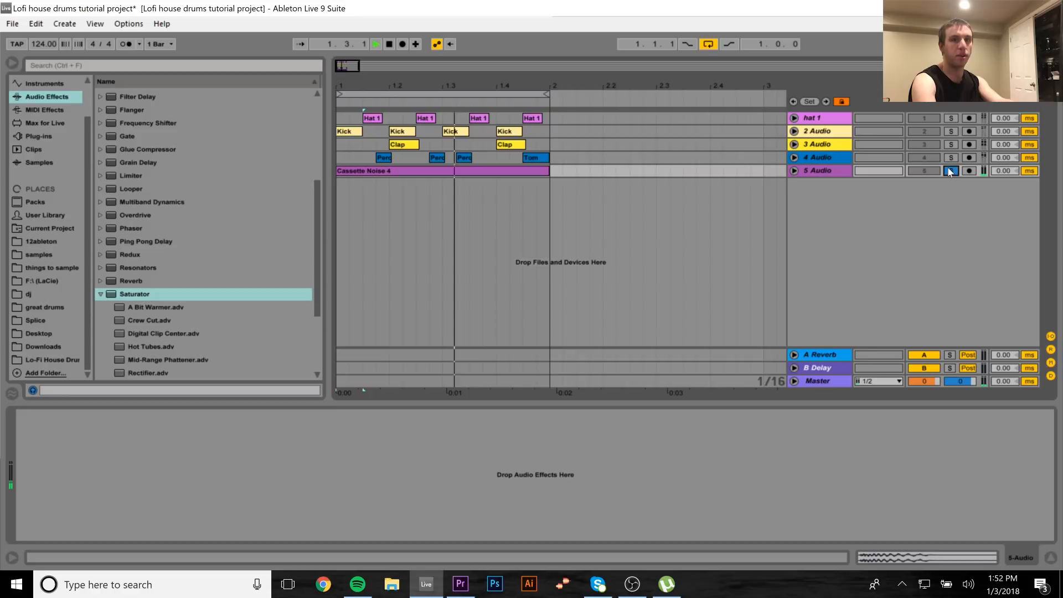
key(space)
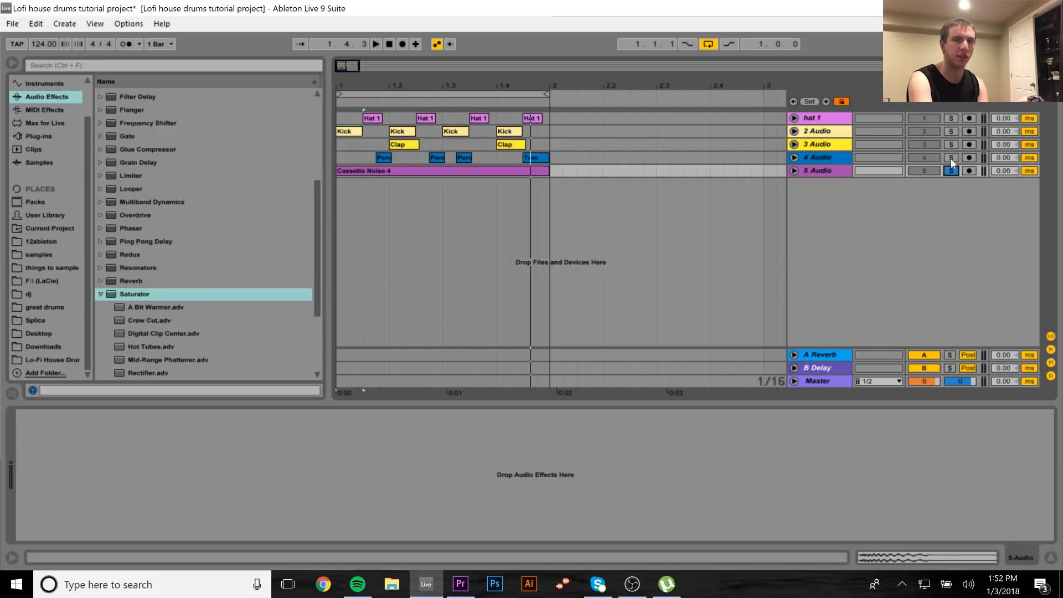
Solo the percussion track, show its effects chain and listen to the fully processed percussion
click(951, 157)
click(825, 156)
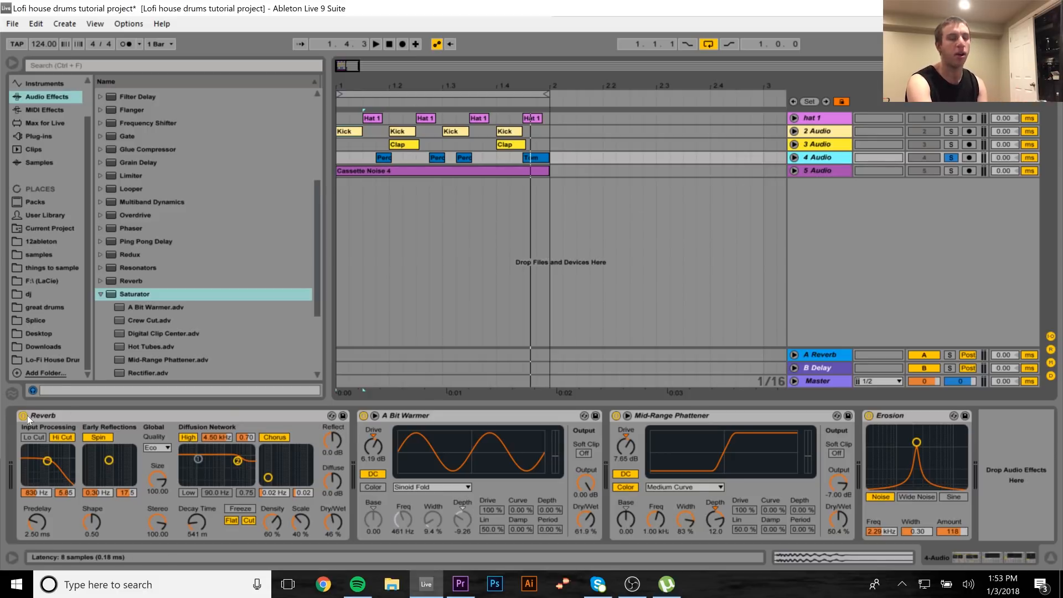
key(space)
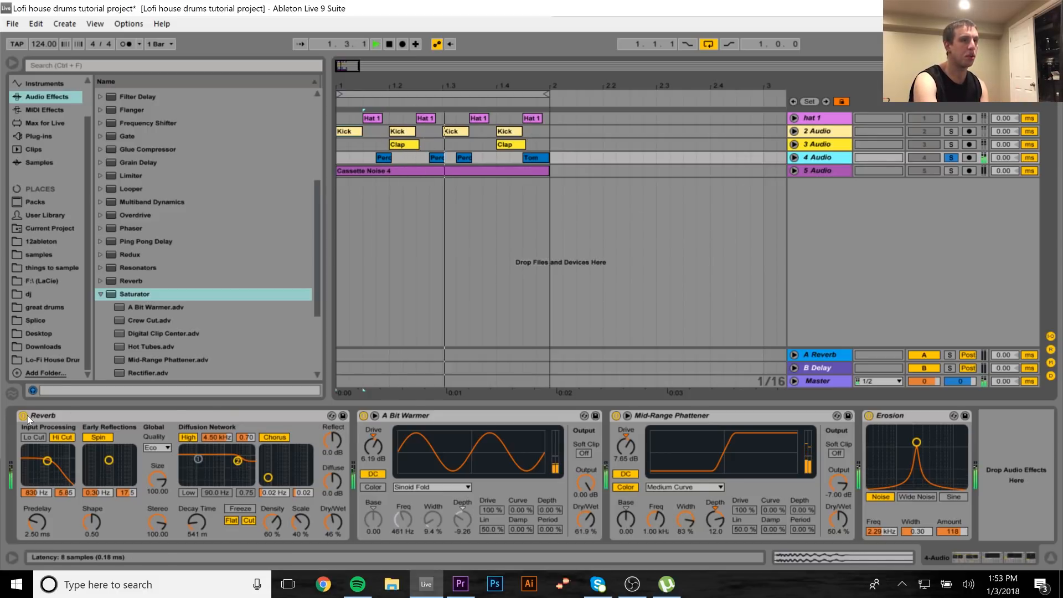
key(space)
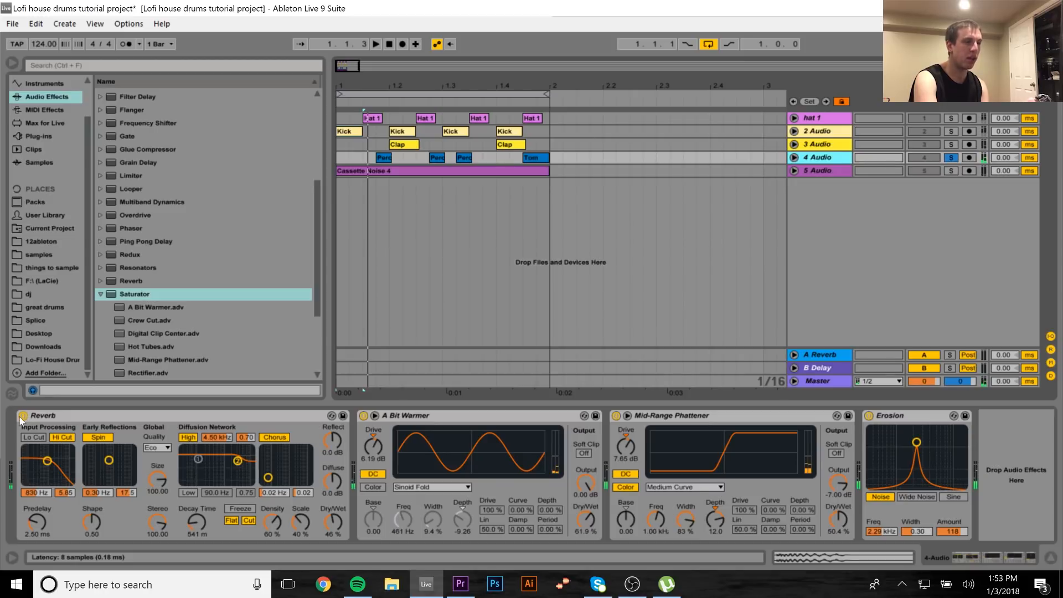
Turn off Reverb, A Bit Warmer, Mid-Range Phattener and Erosion on the percussion track and listen to it dry
click(23, 416)
click(363, 415)
click(616, 415)
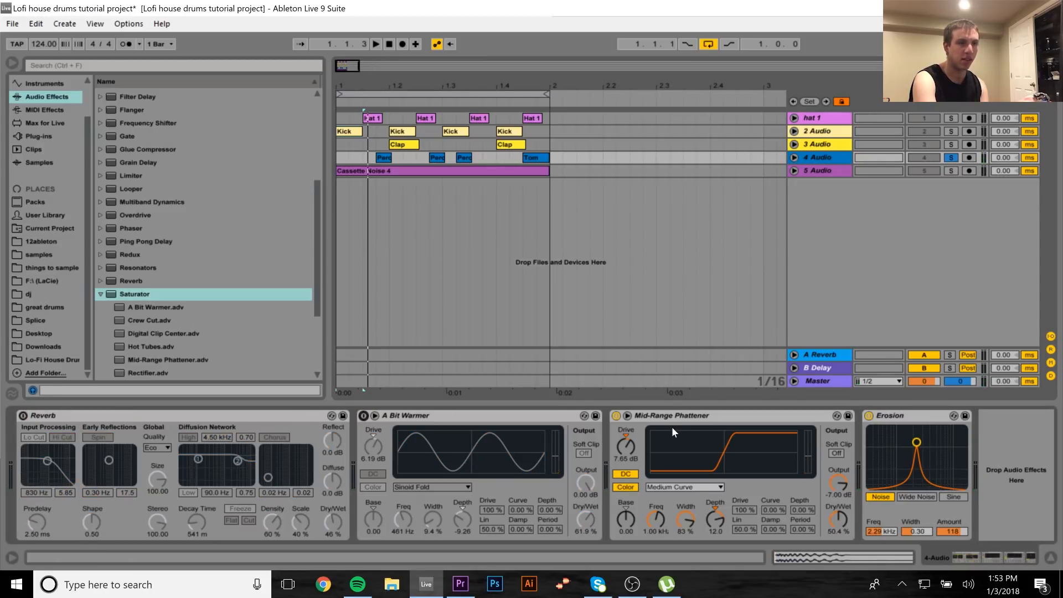
click(869, 416)
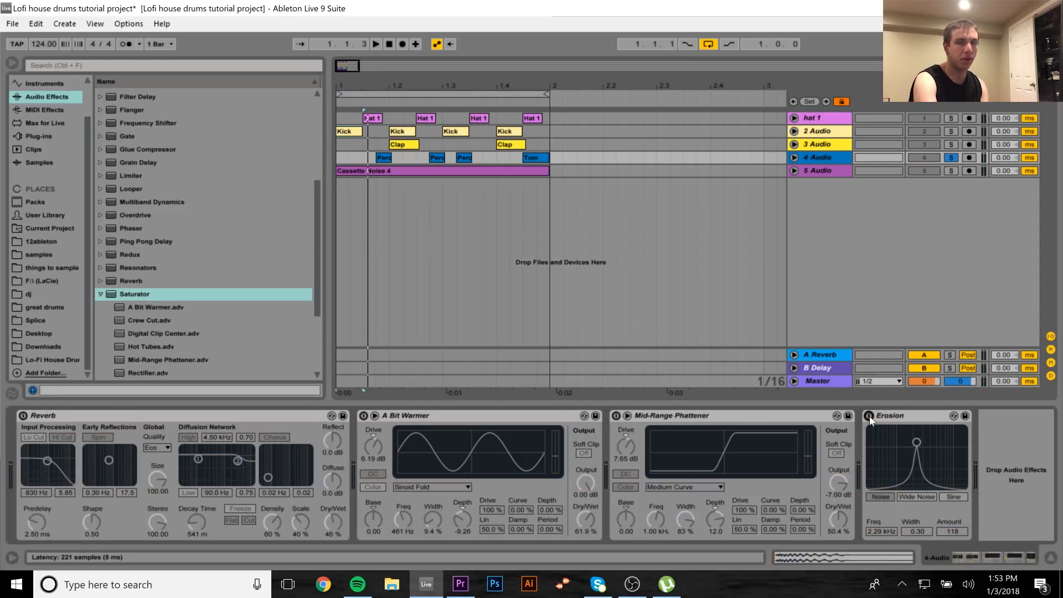
key(space)
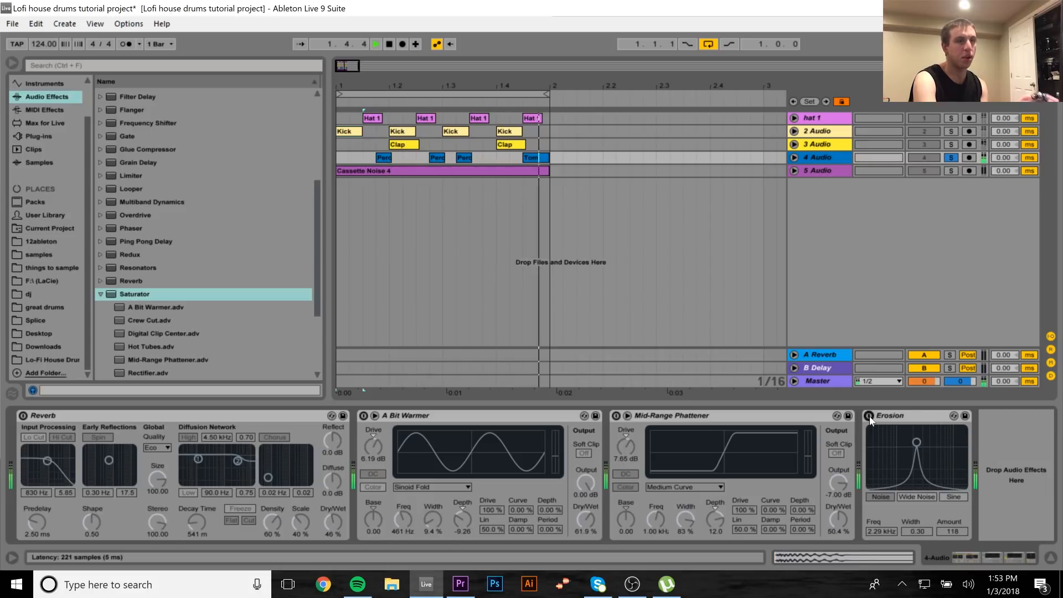
key(space)
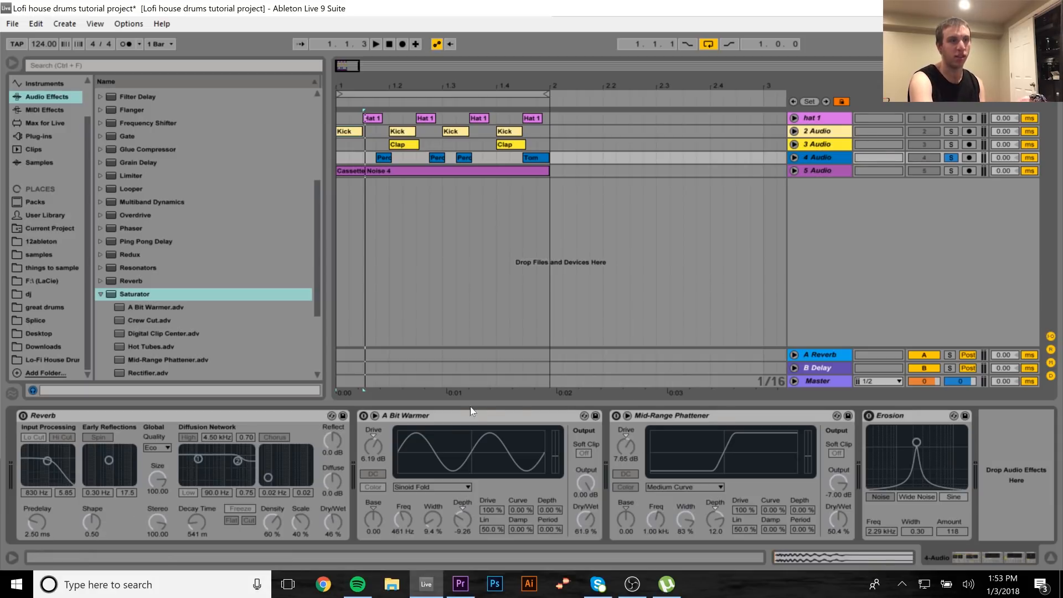
Turn on the percussion track's Reverb and listen to the percussion with the reverb added
click(653, 415)
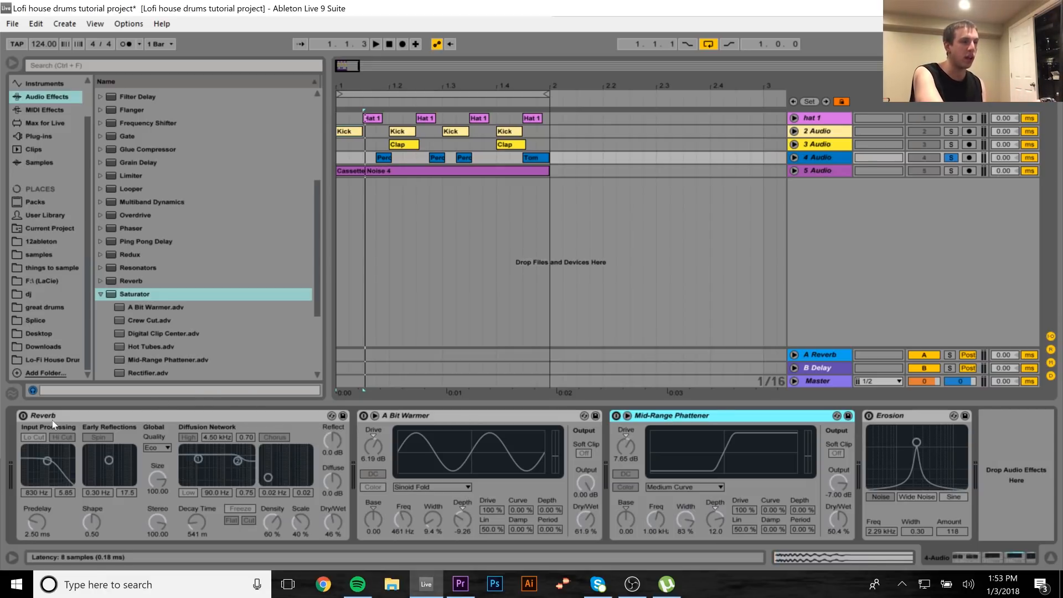
click(23, 415)
key(space)
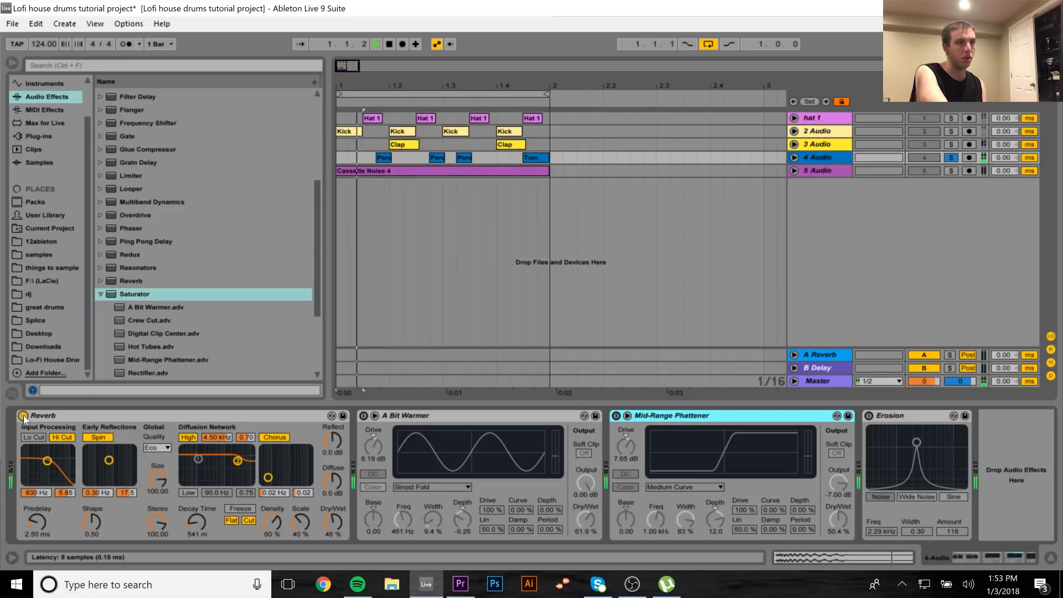
key(space)
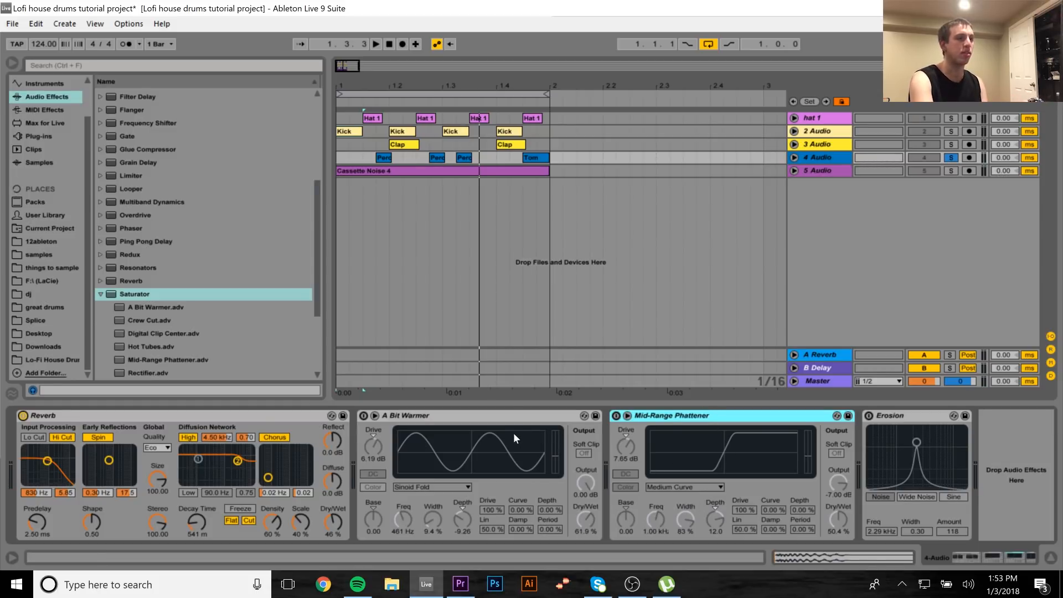
Turn on A Bit Warmer and Mid-Range Phattener on the percussion track and listen to the saturated percussion
click(363, 416)
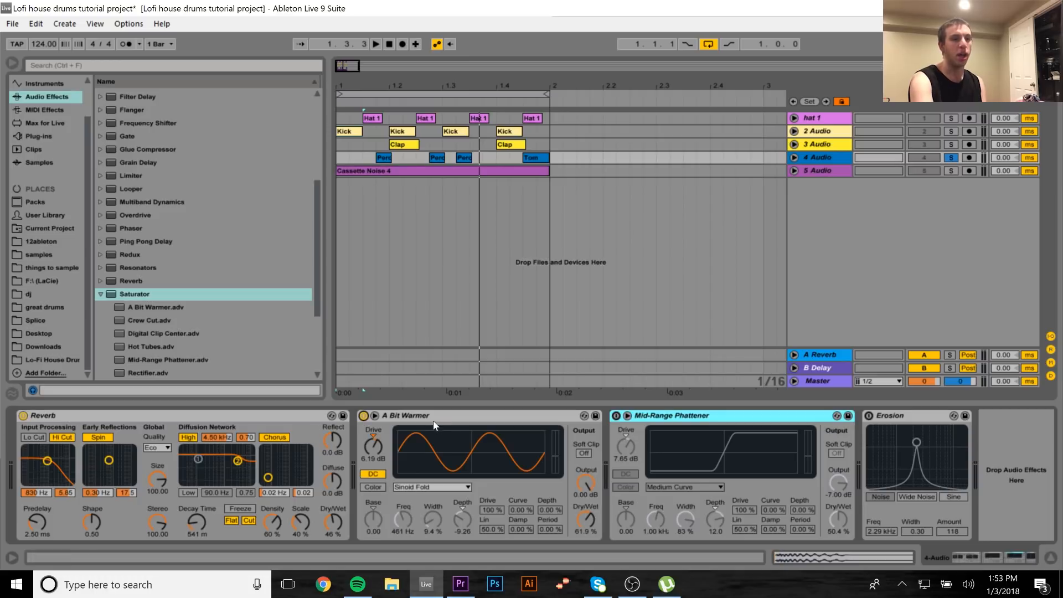
click(616, 416)
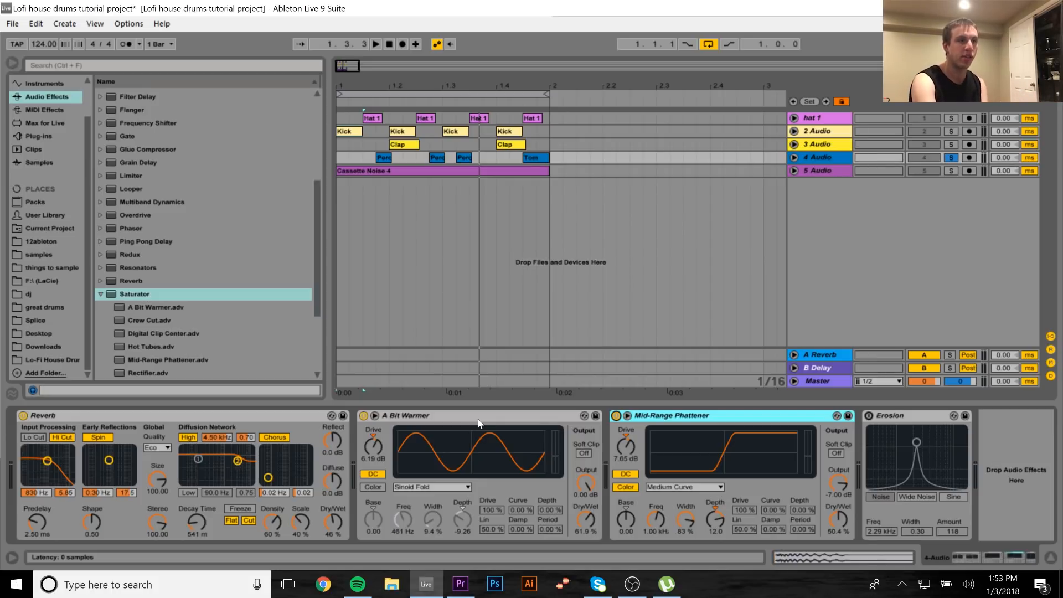
key(space)
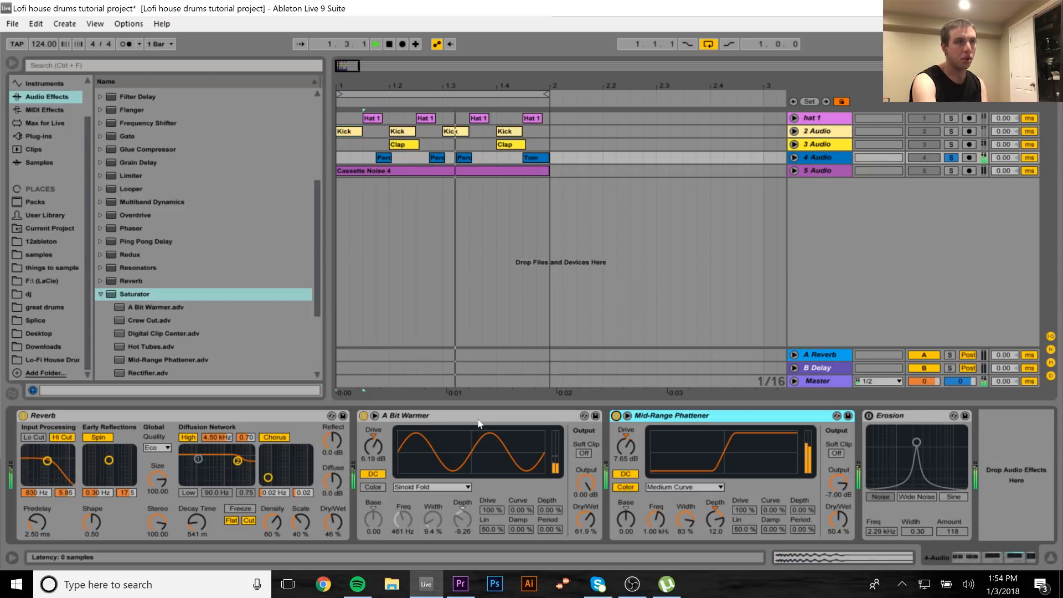
key(space)
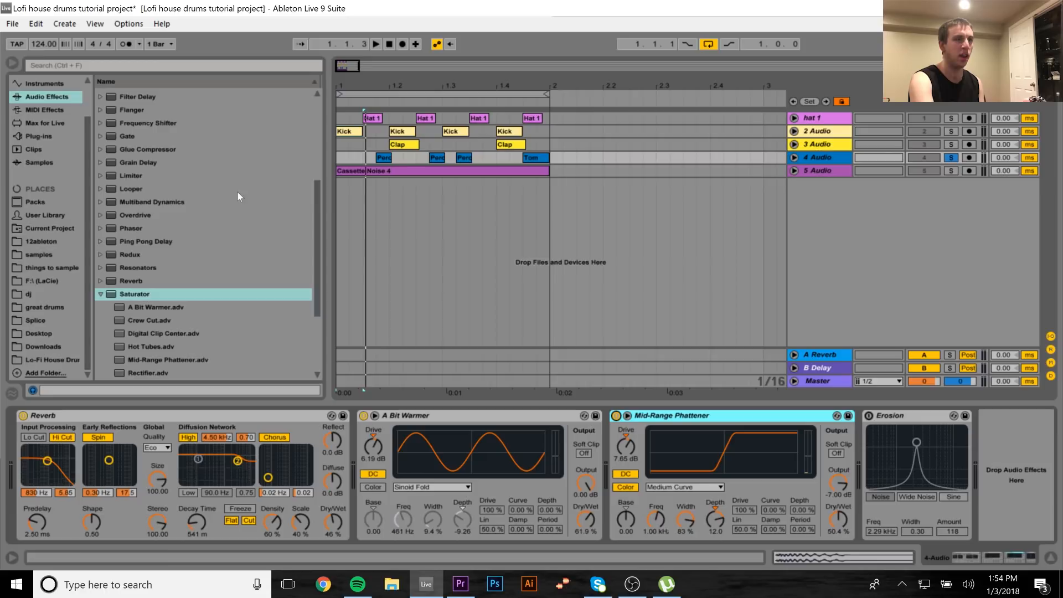
Replay the percussion track without Erosion, and turn its Erosion effect on
click(384, 154)
click(386, 158)
key(space)
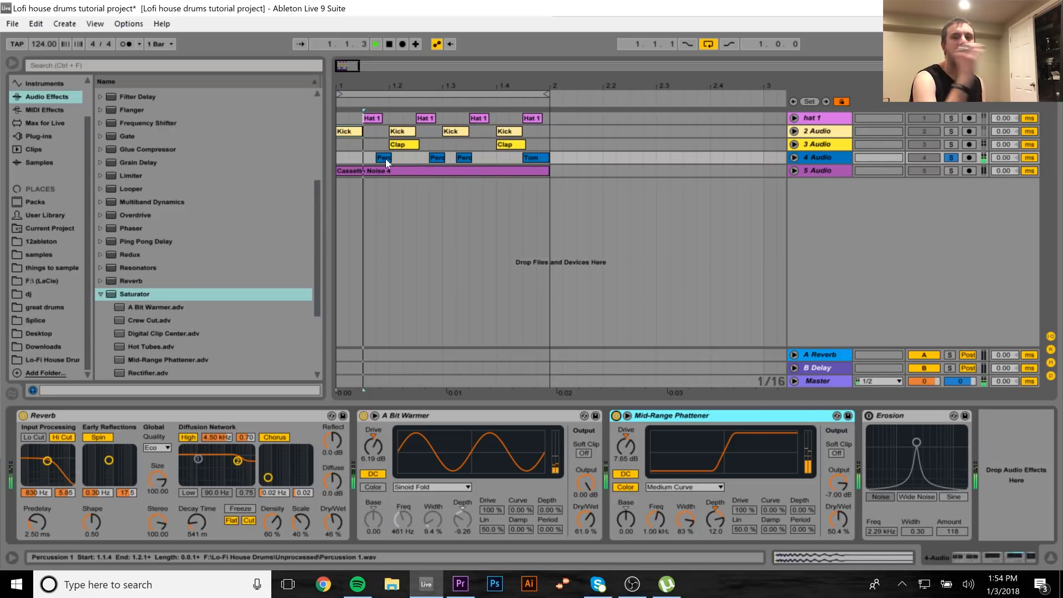
key(space)
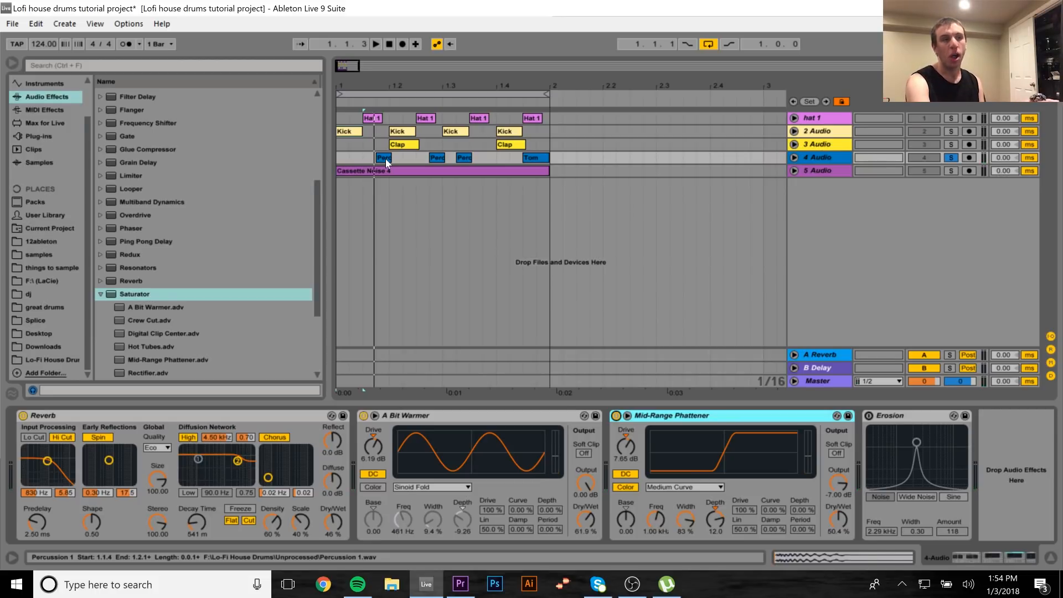
click(869, 416)
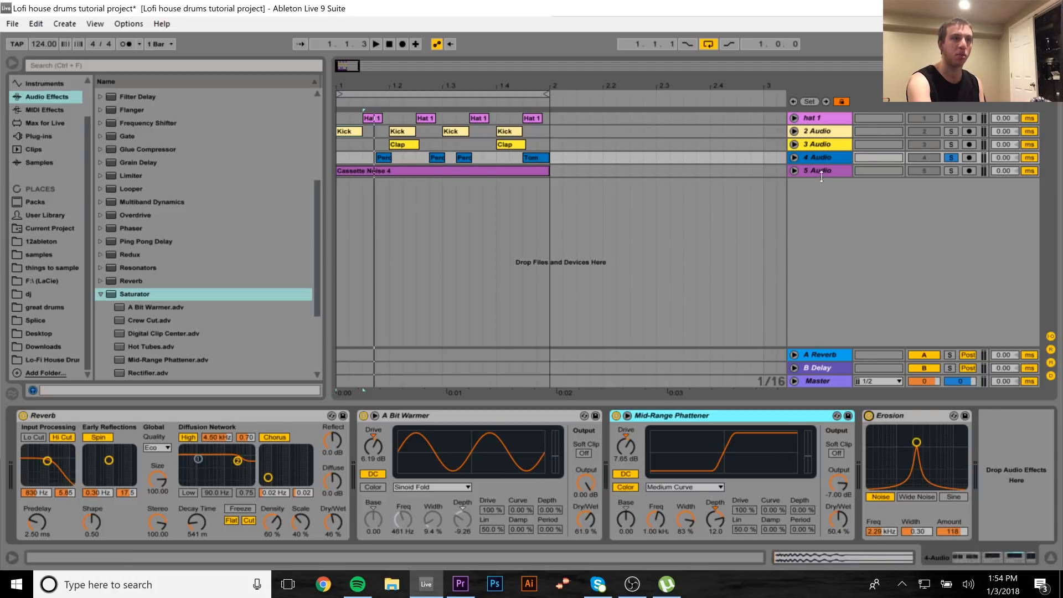
Look over the kick track's effects, return to the percussion track and listen to its fully processed sound
click(817, 132)
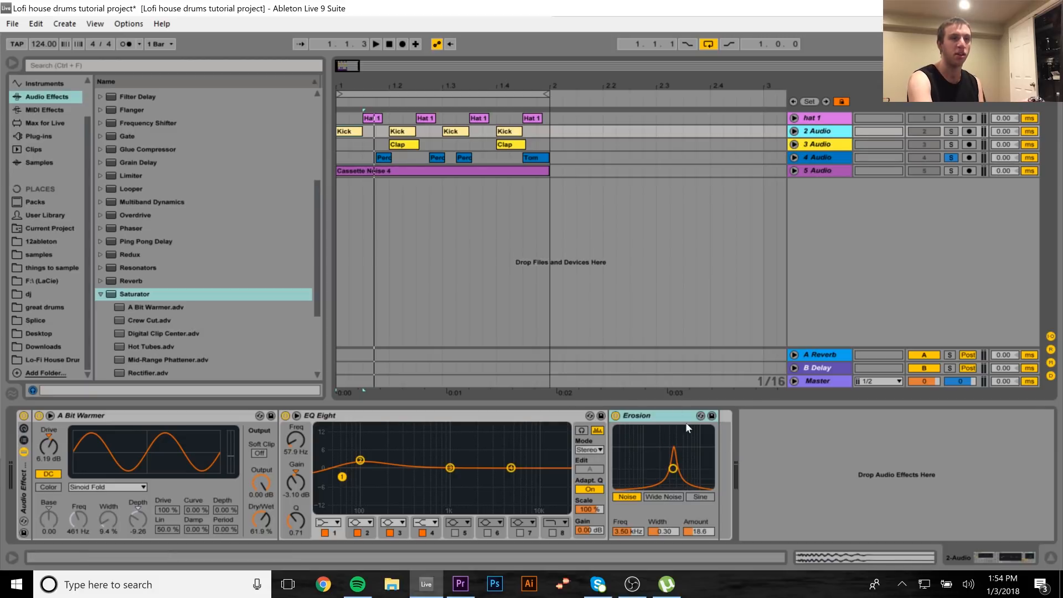
click(815, 158)
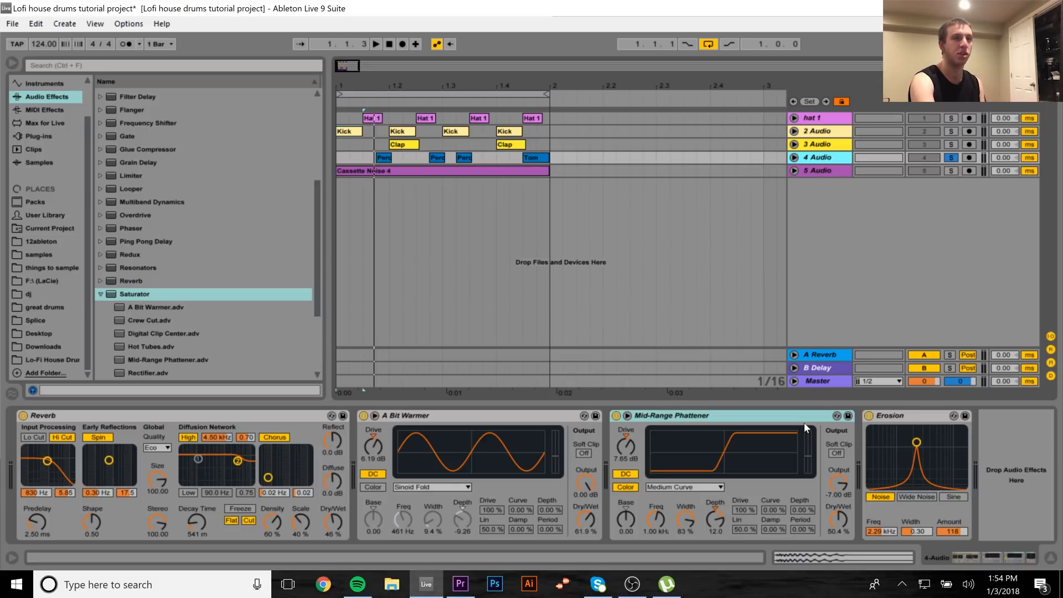
key(space)
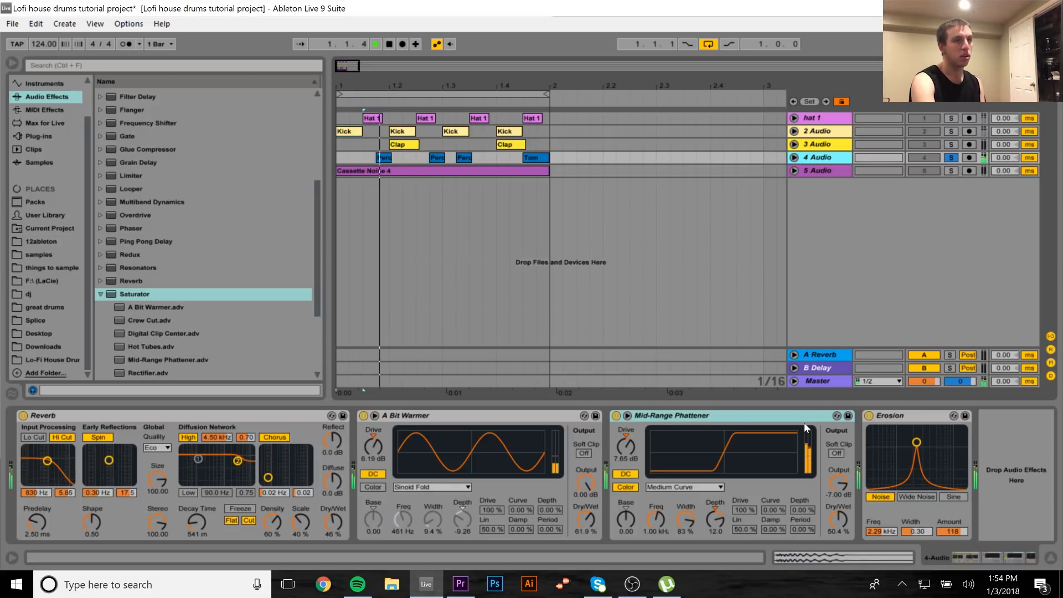
key(space)
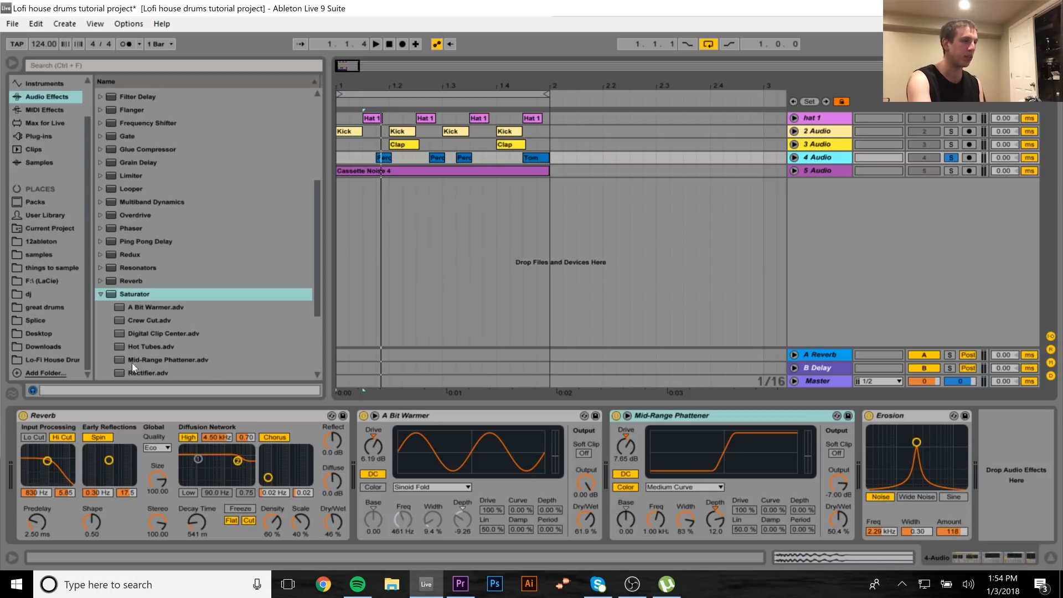
Show the lo-fi house drums folder in the browser, unsolo the percussion track and play the full drum loop
click(35, 359)
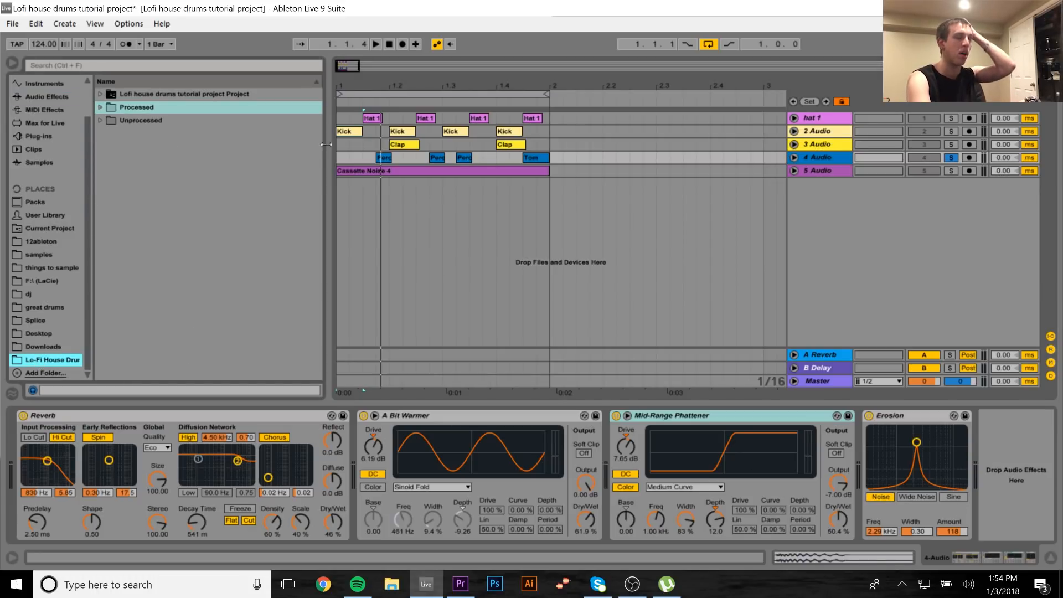
click(951, 157)
key(space)
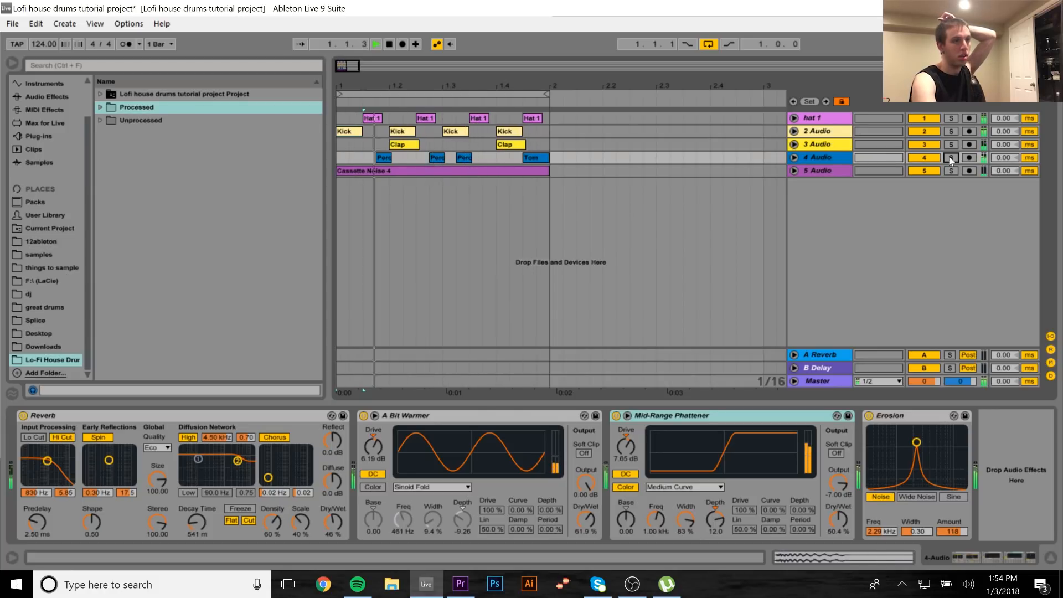
key(space)
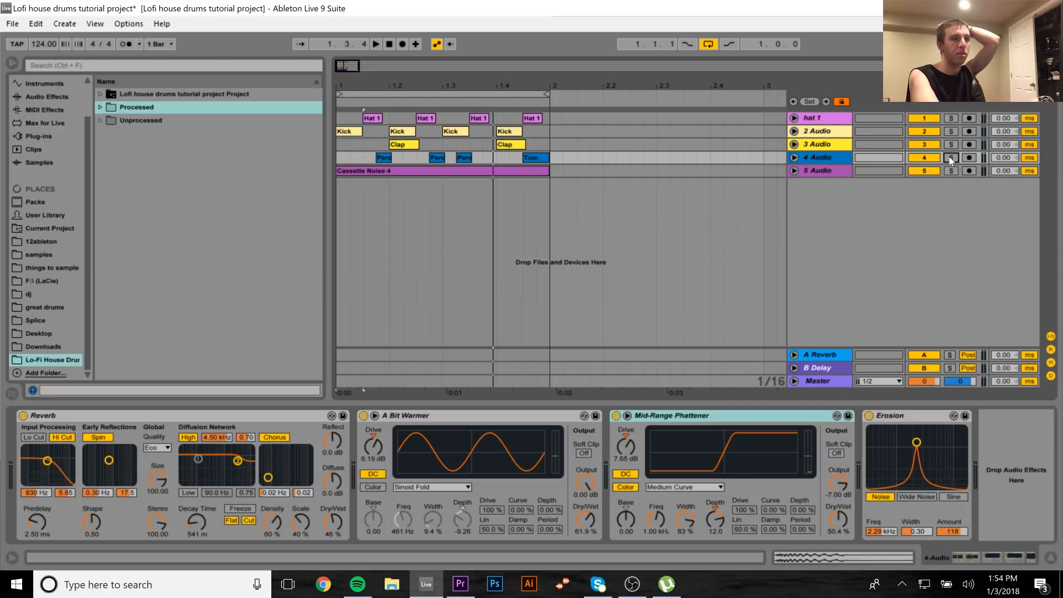
Examine the effect chains on the kick, clap, percussion and hat tracks one after another
click(824, 132)
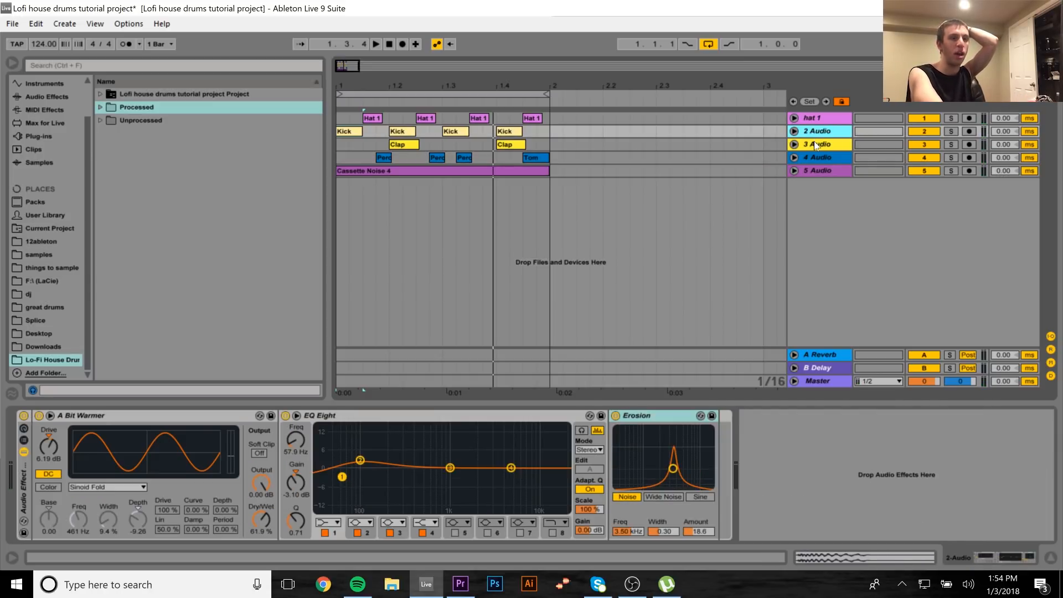
click(814, 144)
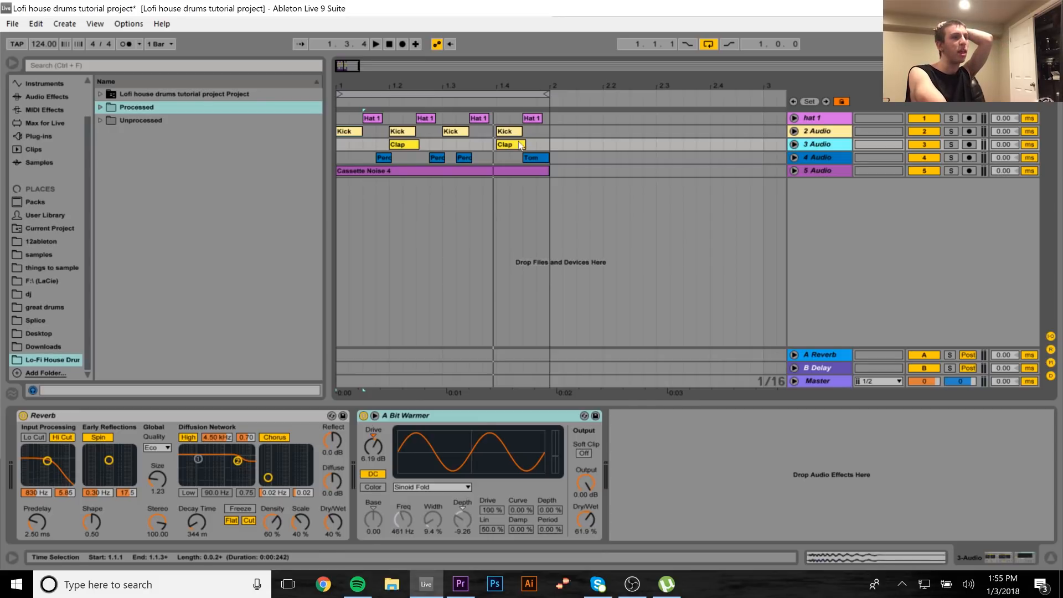
click(350, 132)
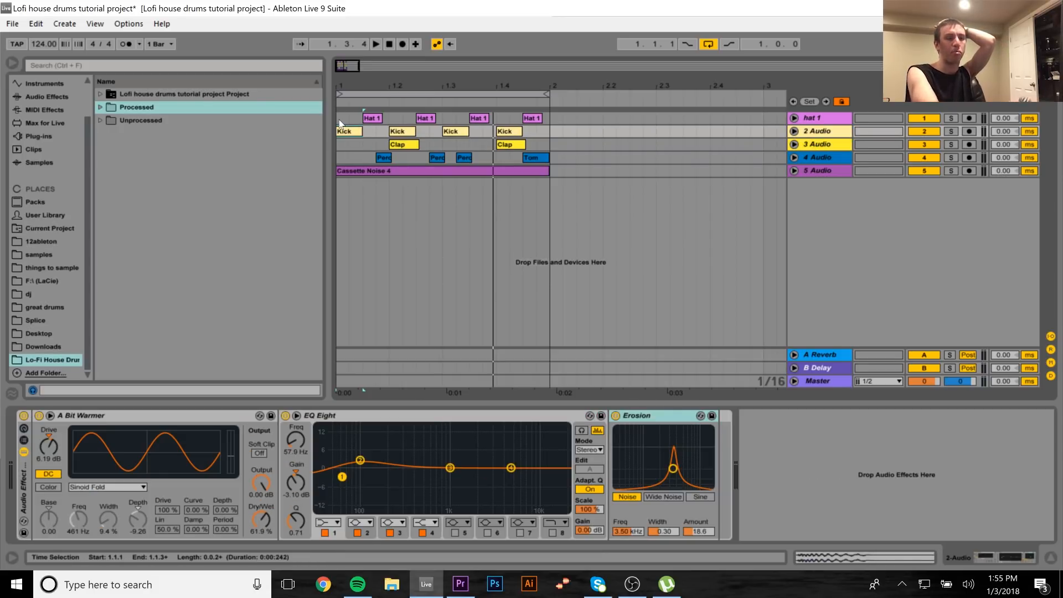
click(337, 119)
key(Down)
key(Down)
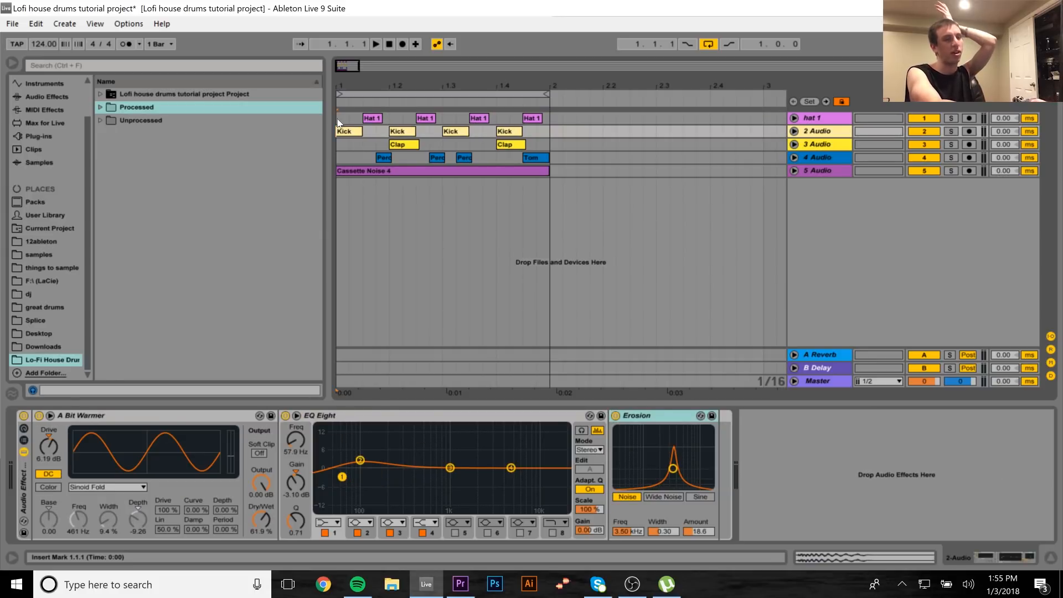
key(Down)
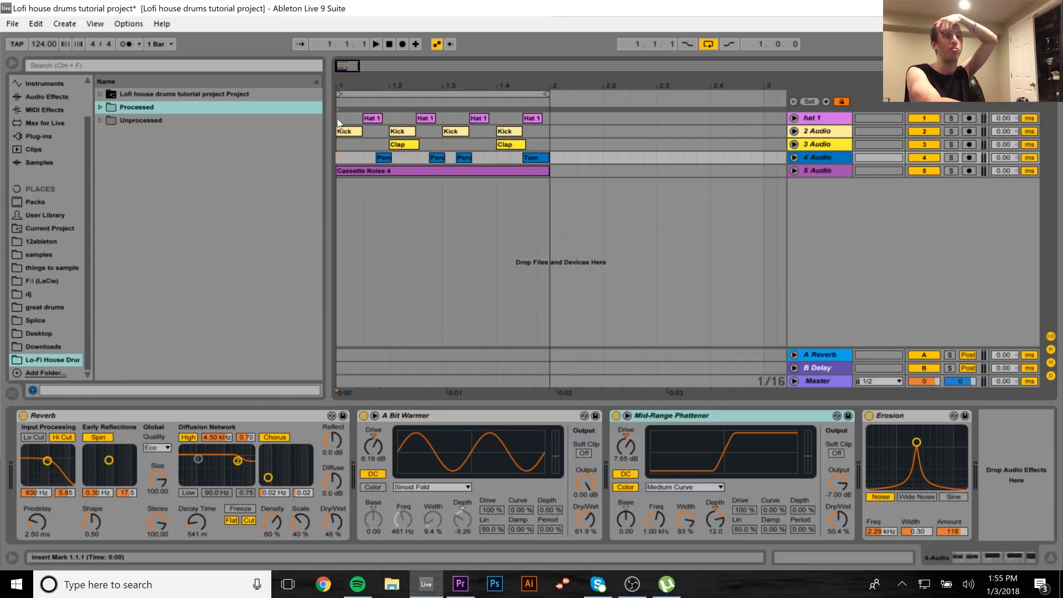
key(Down)
key(Up)
key(Up)
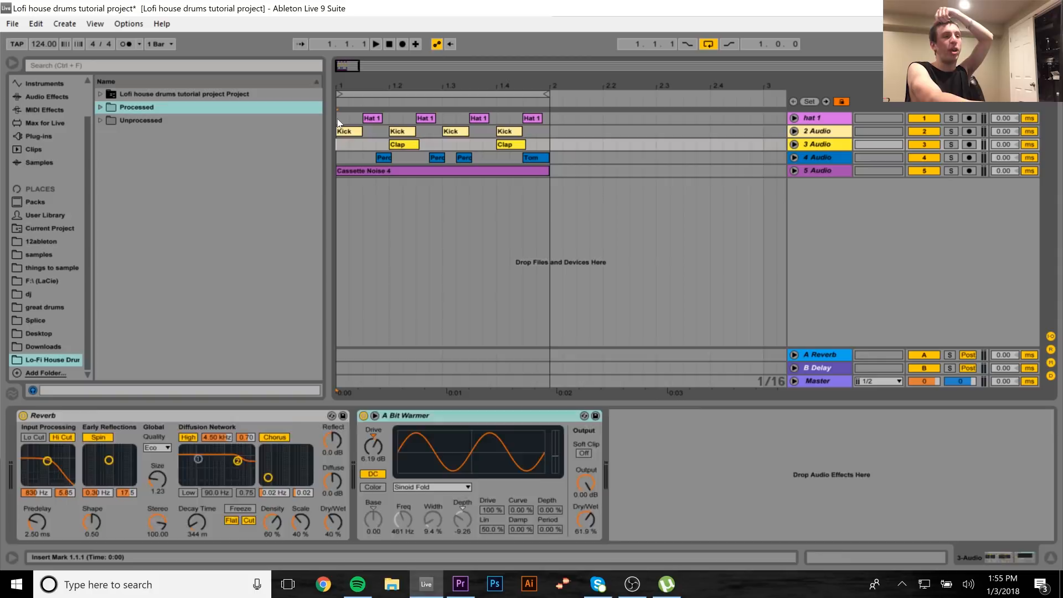
key(Up)
key(Up)
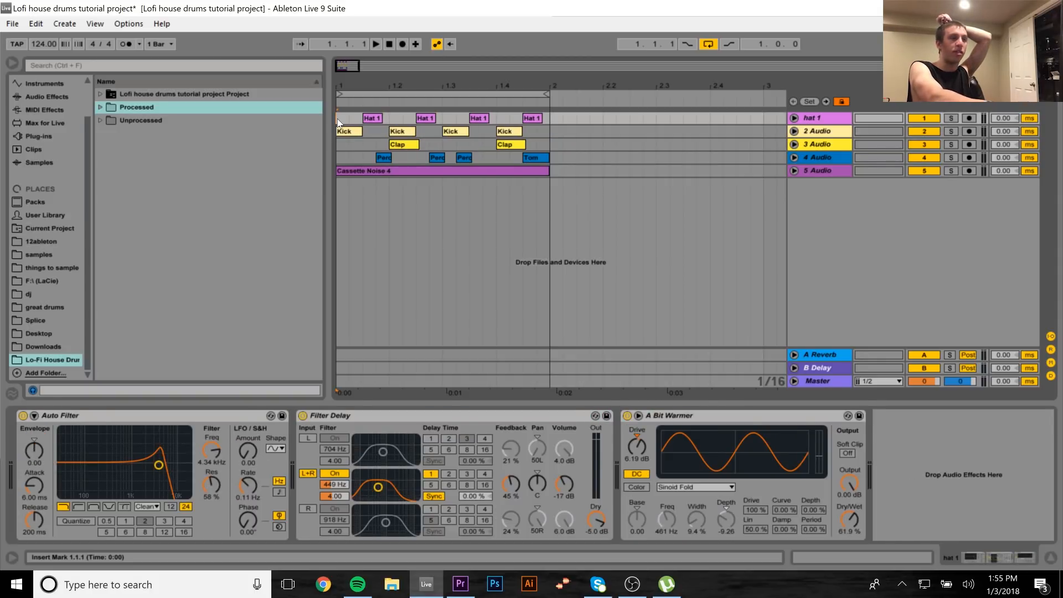
key(Right)
key(Right)
key(Right)
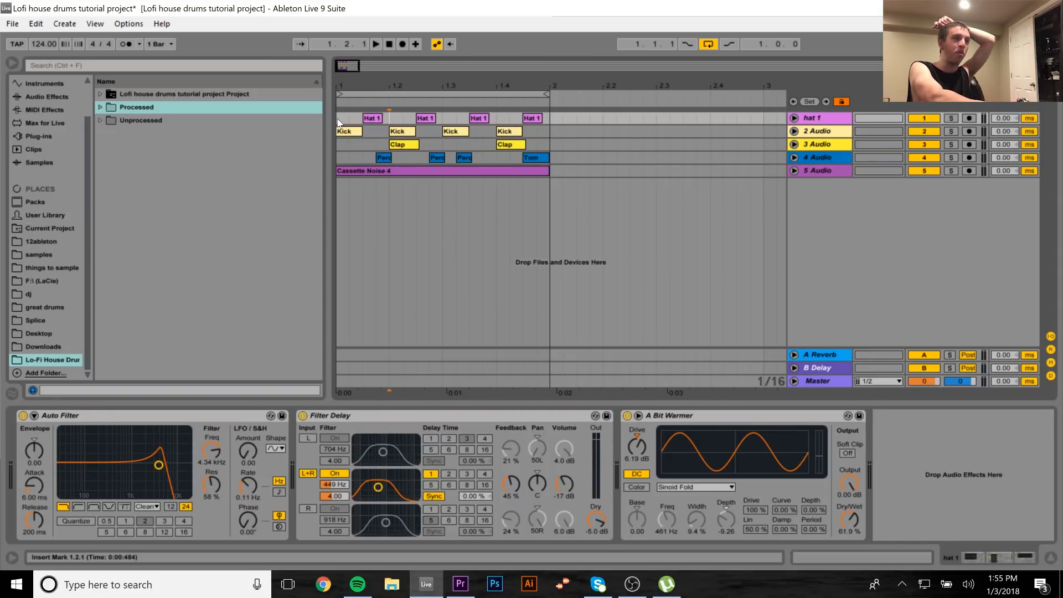
key(Left)
key(Left)
key(Left)
key(Left)
key(Left)
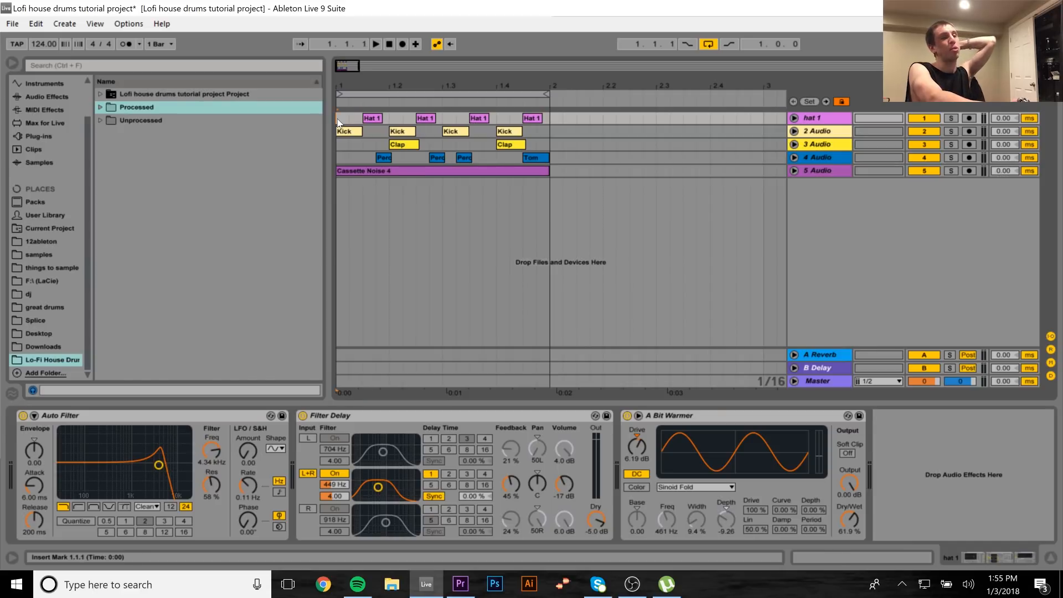
key(Down)
key(Down)
key(Up)
key(Down)
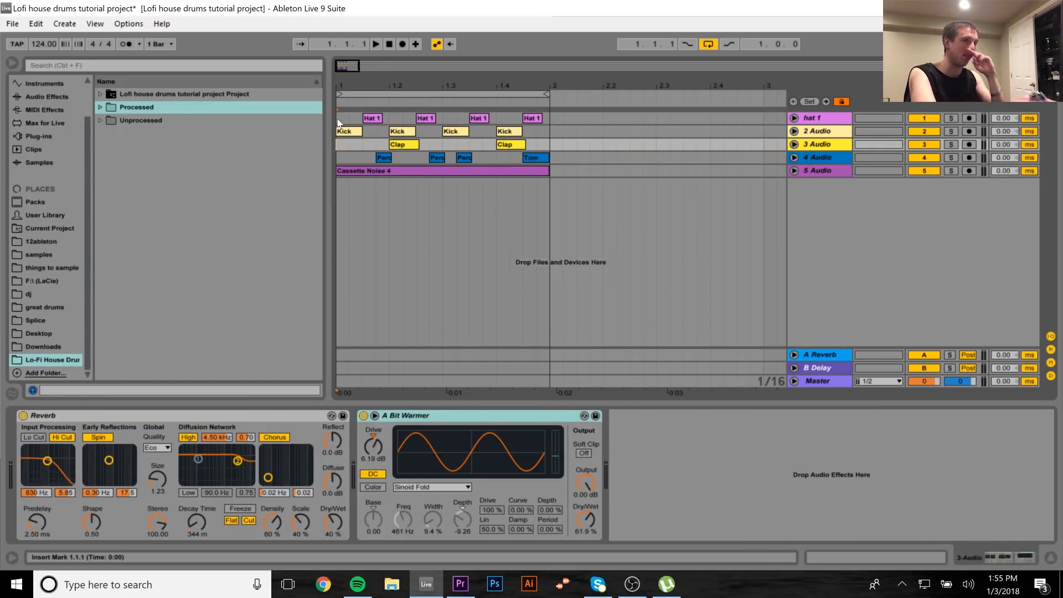
Unfold the kick, hat, clap and percussion tracks to show their waveforms, and listen to the full loop from the start
click(795, 133)
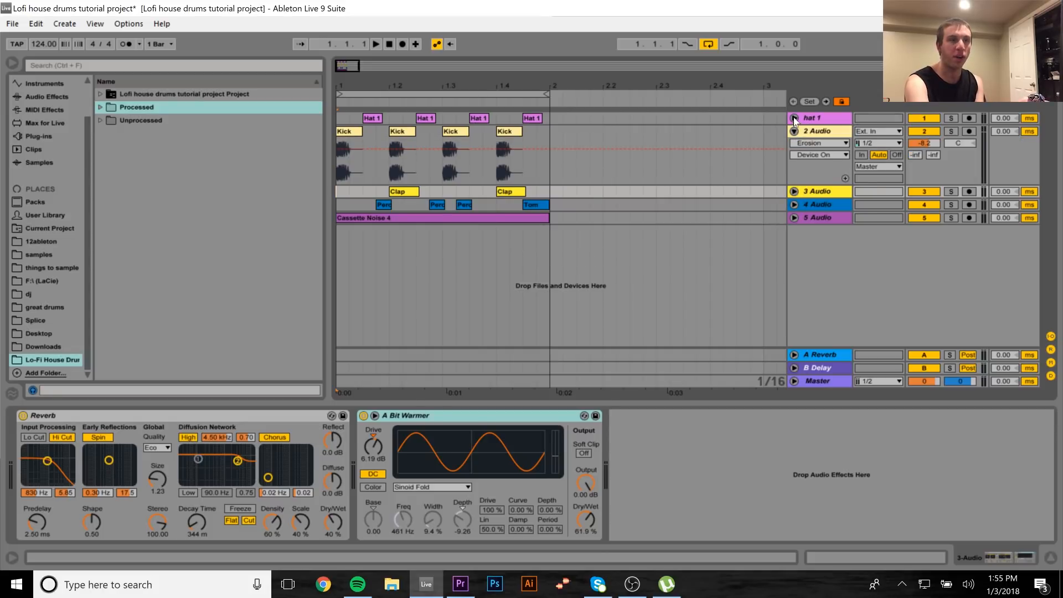
click(794, 119)
click(794, 239)
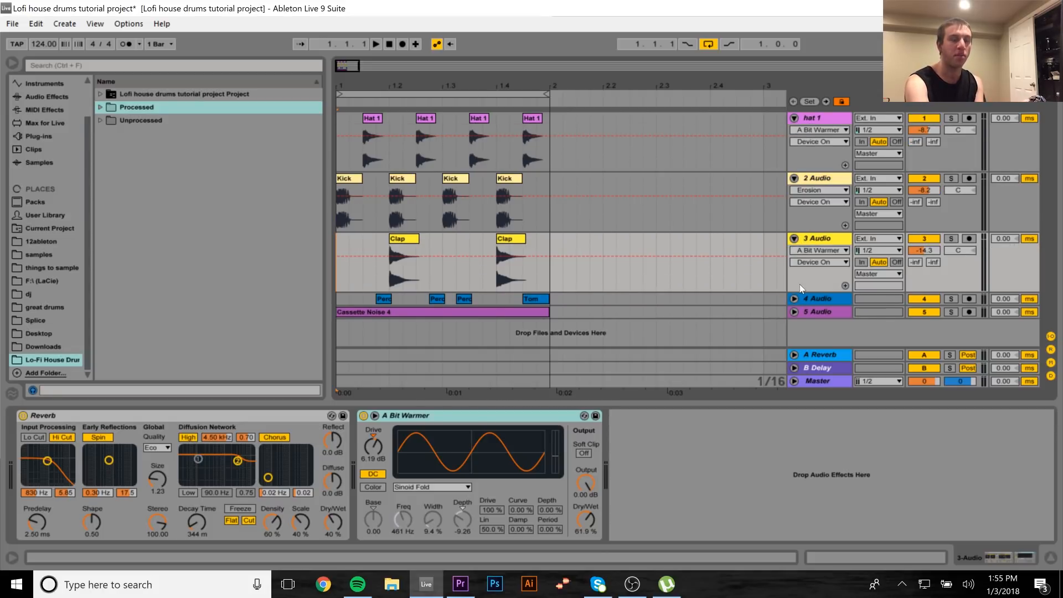
click(794, 300)
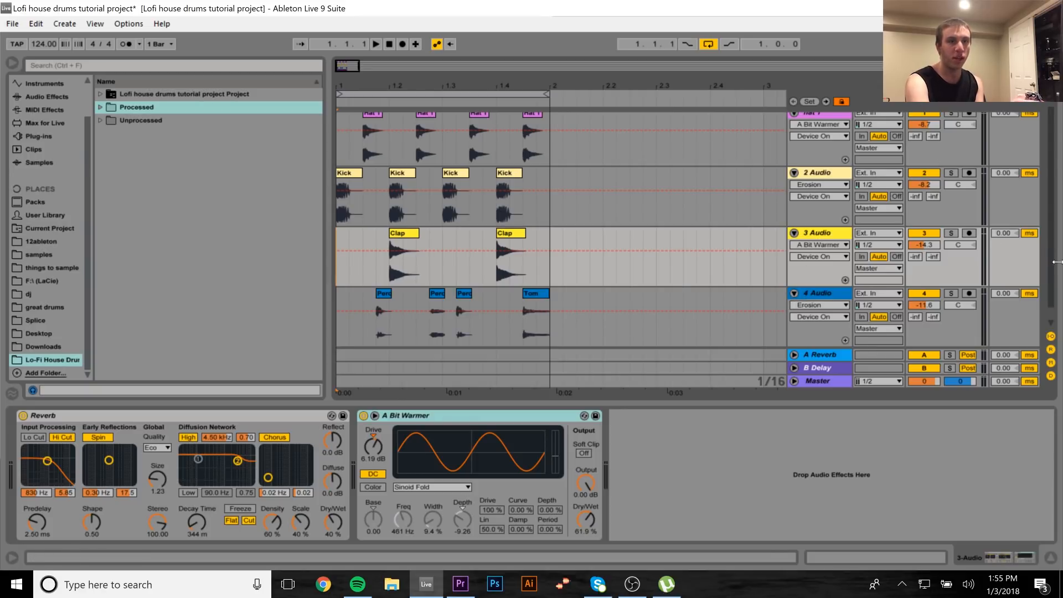
scroll(915, 293, down, 1)
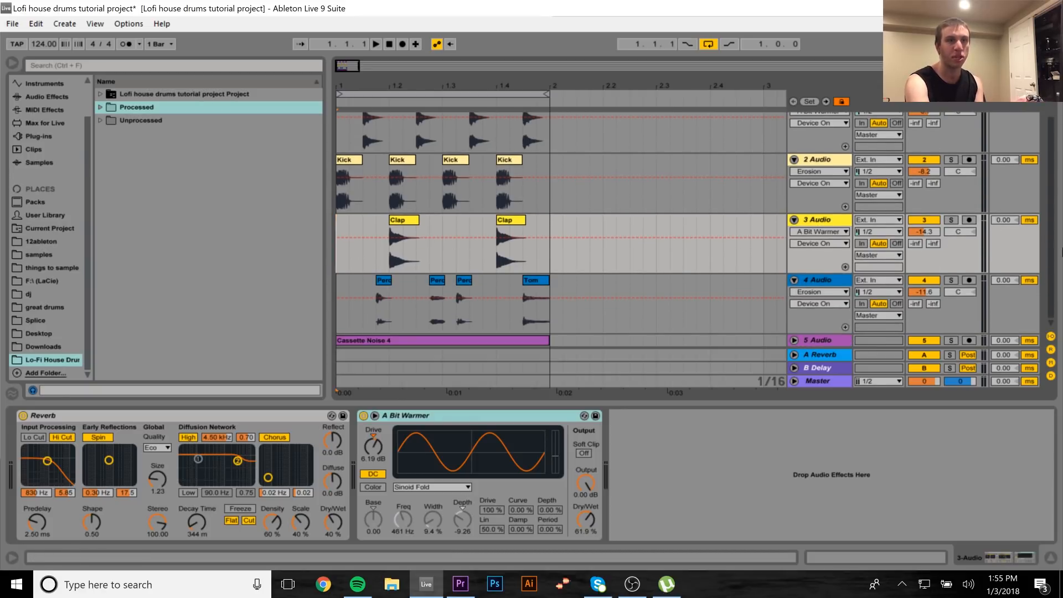
scroll(945, 126, up, 1)
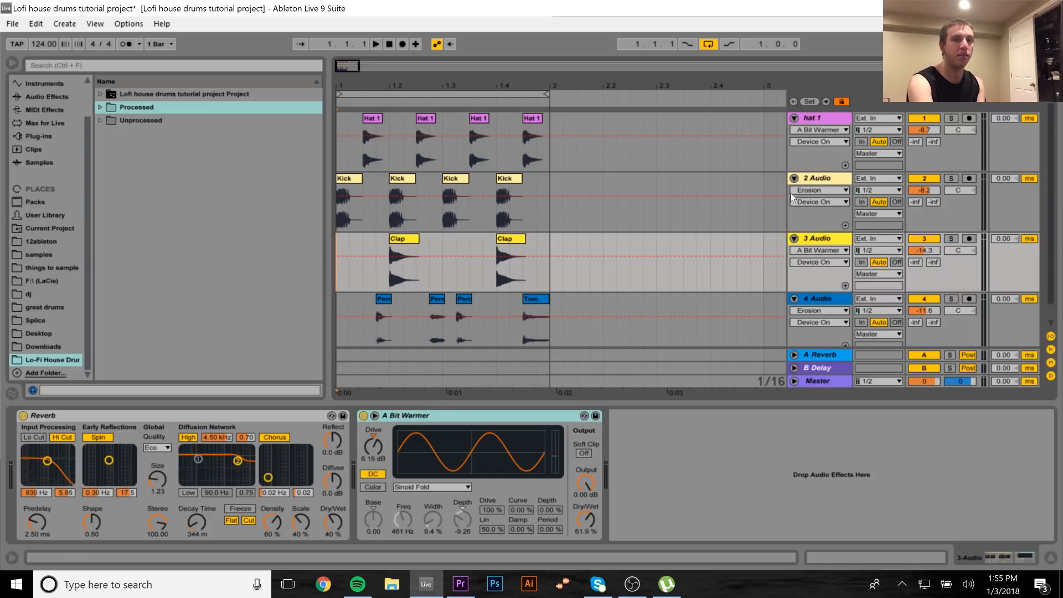
key(space)
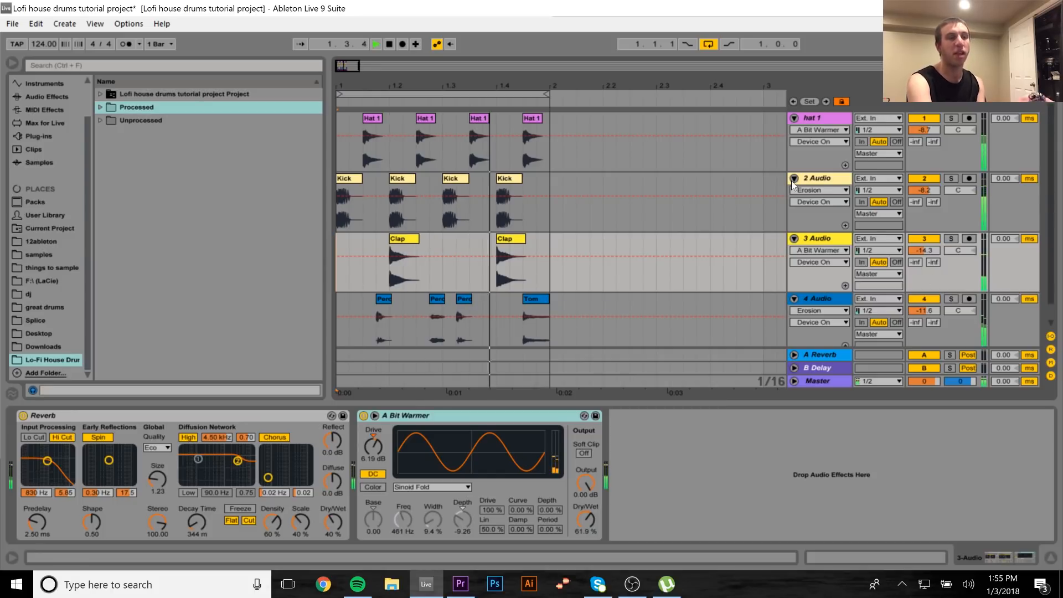
key(space)
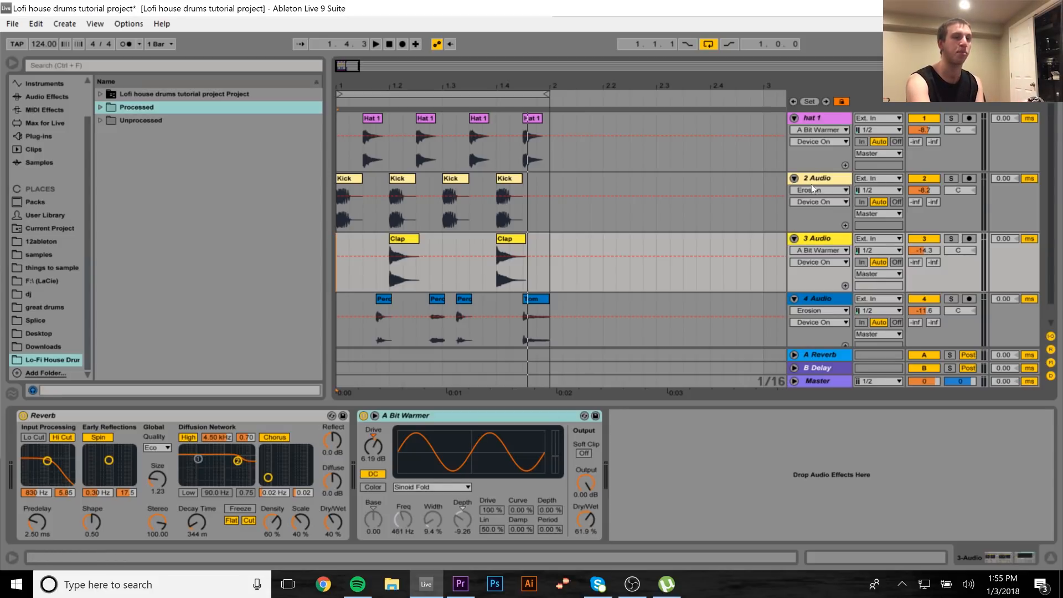
Fold the kick and clap tracks back to their compact height
click(794, 178)
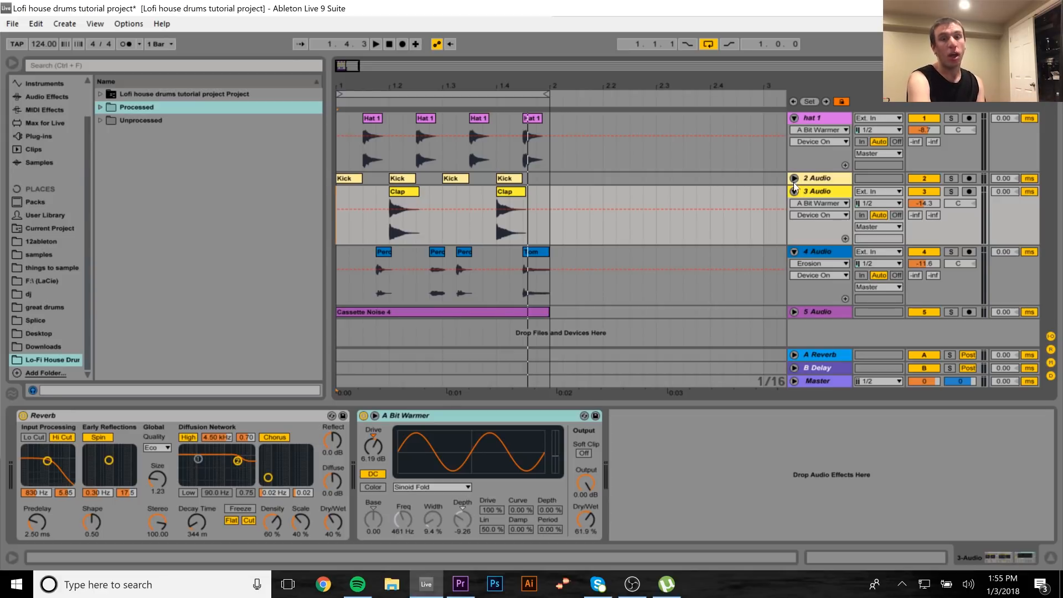
click(793, 191)
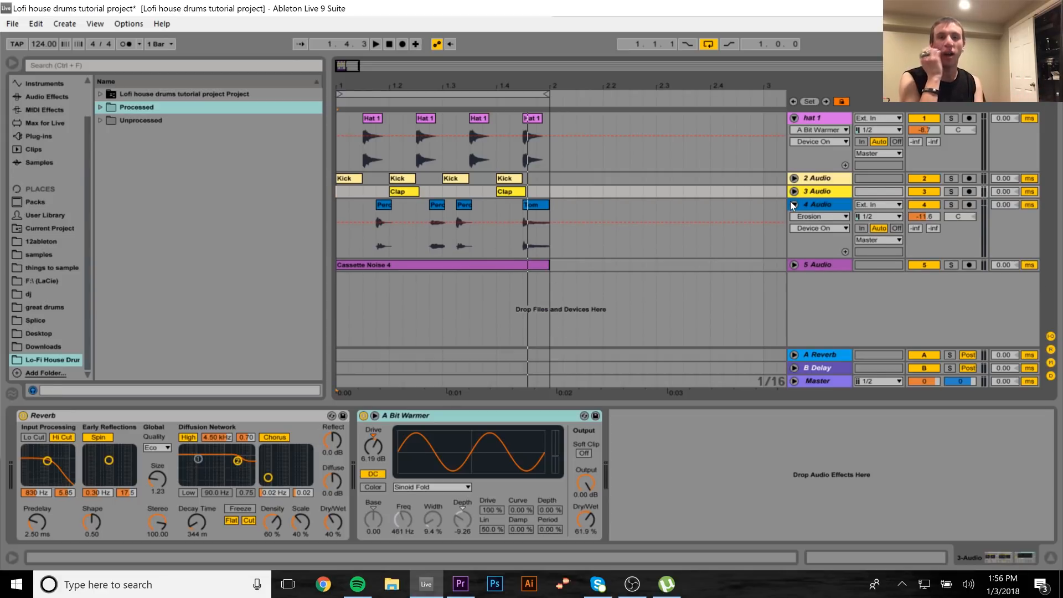